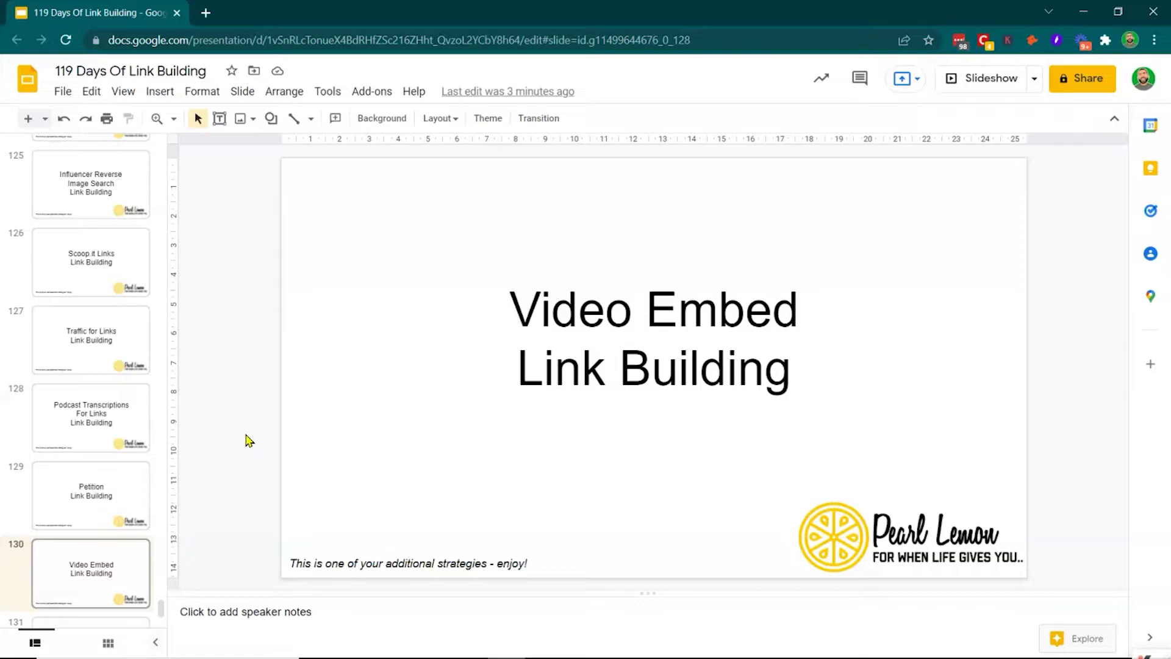
In a new tab, search YouTube for "link building".
{"action": "key", "text": "ctrl+t"}
{"action": "type", "text": "youtube.com"}
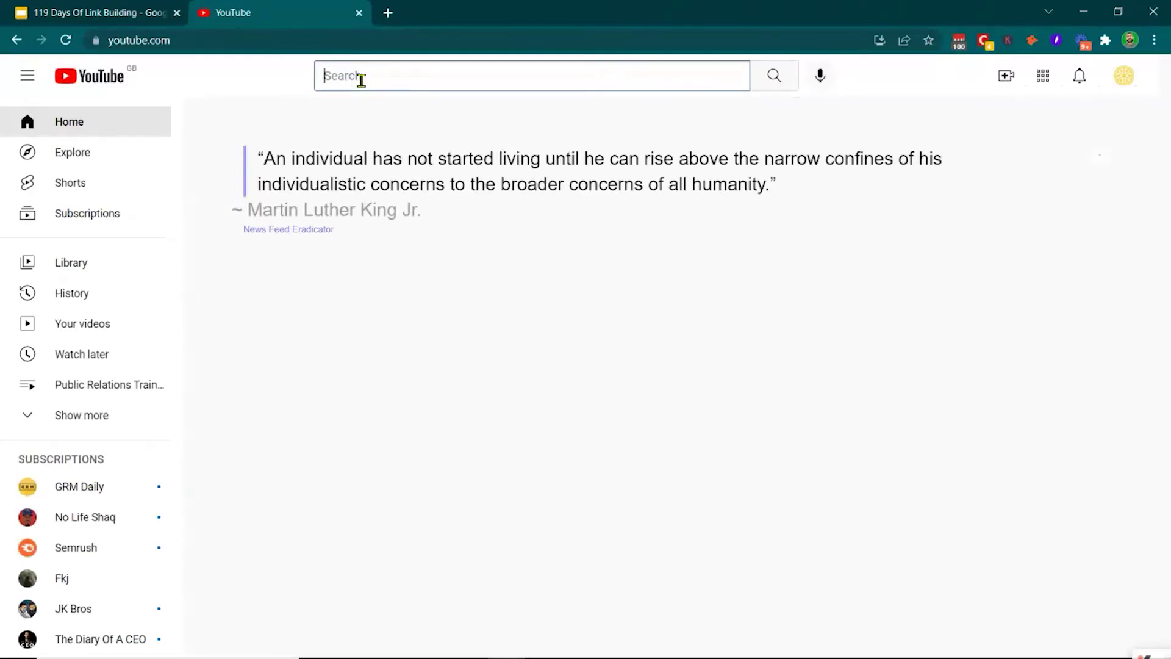
{"action": "type", "text": "link bu"}
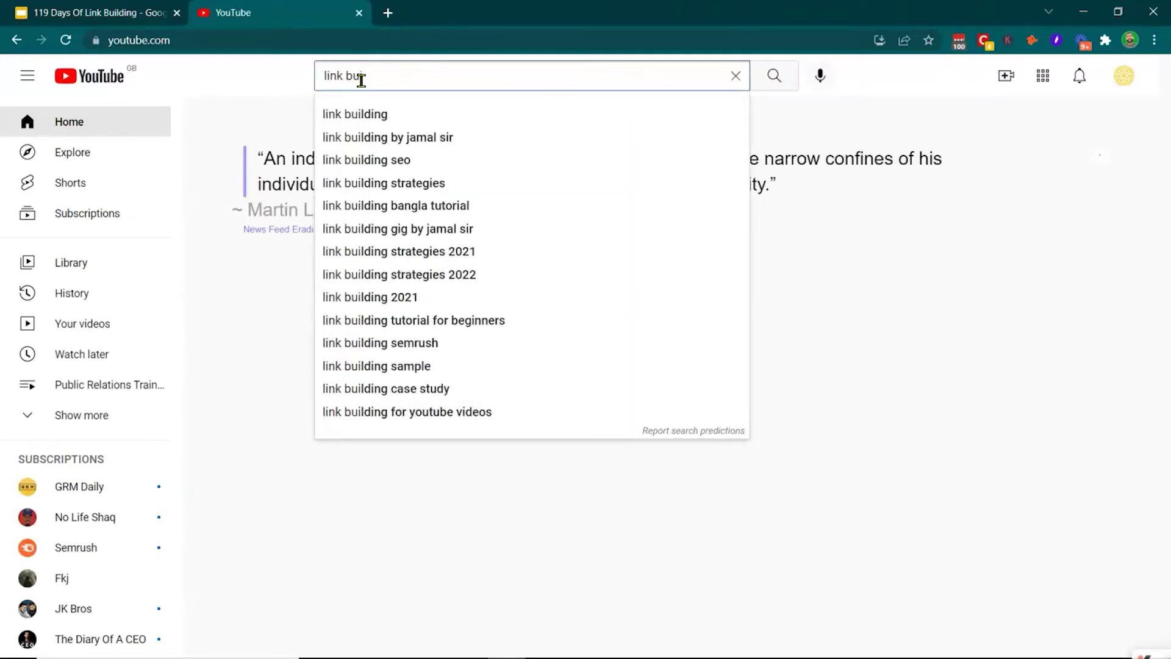
{"action": "type", "text": "ilding"}
{"action": "key", "text": "Return"}
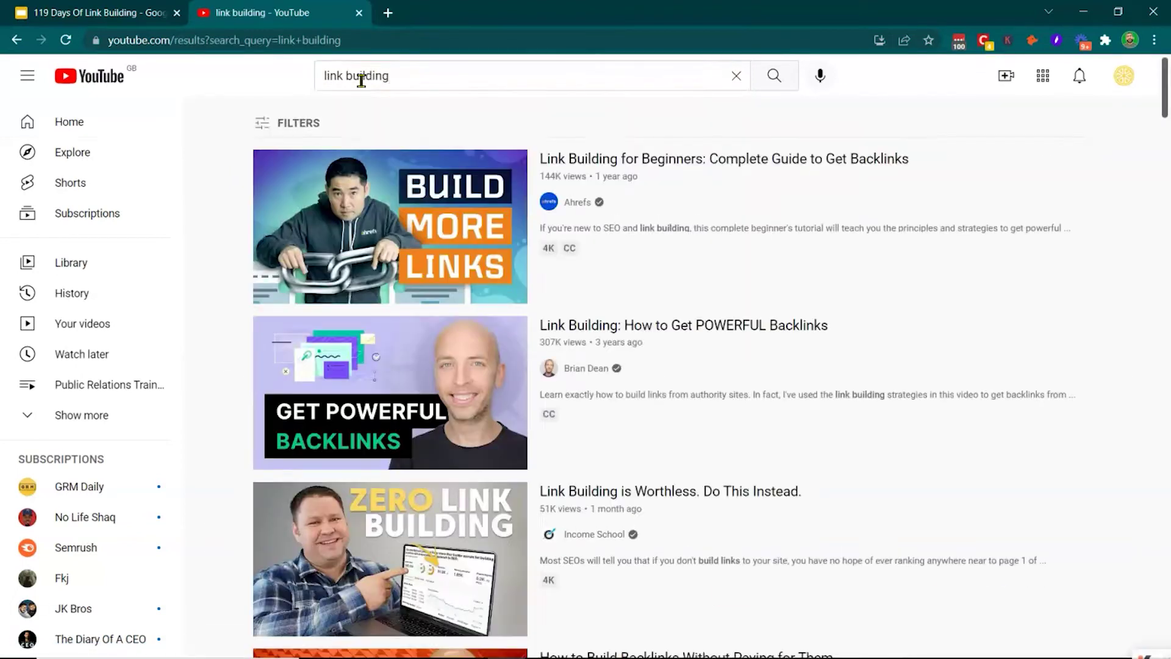
Open Ahrefs' Link Building for Beginners video, pause it, and bring up its Share options.
{"action": "left_click", "coordinate": [357, 262]}
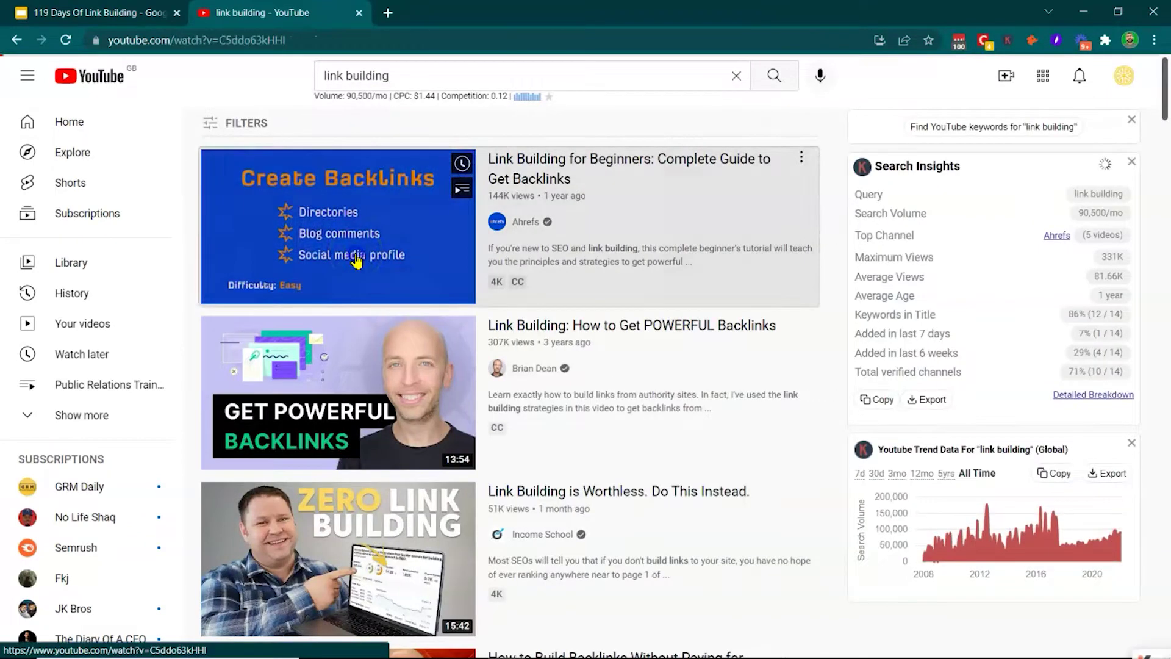
{"action": "left_click", "coordinate": [116, 471]}
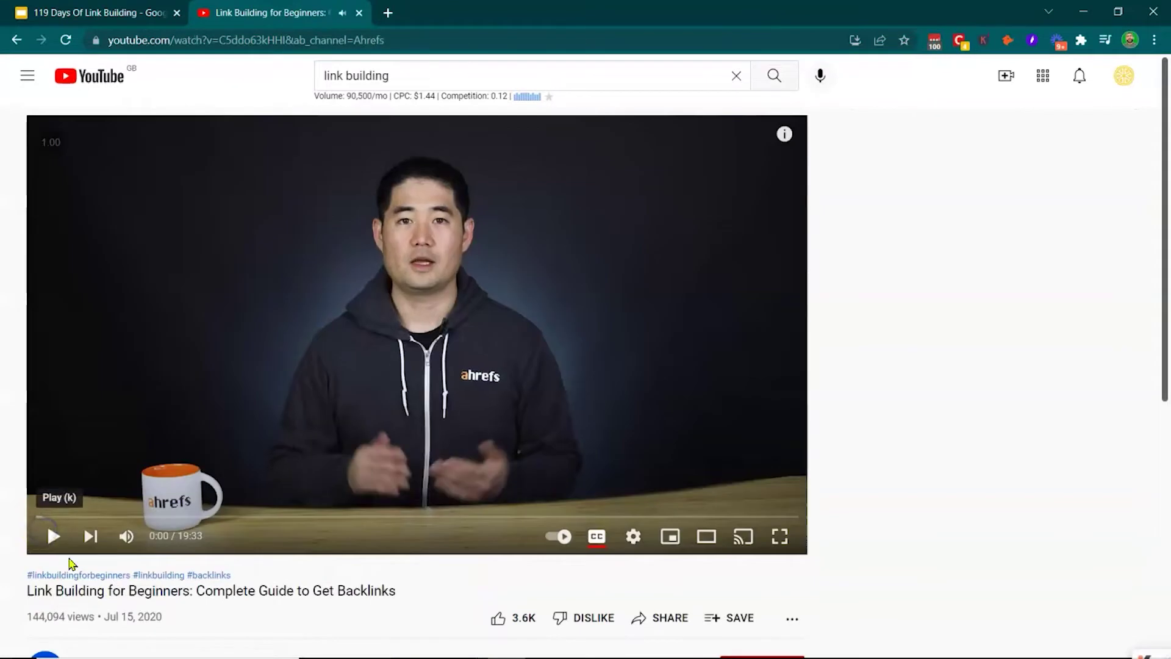
{"action": "scroll", "coordinate": [188, 488], "scroll_direction": "down", "scroll_amount": 3}
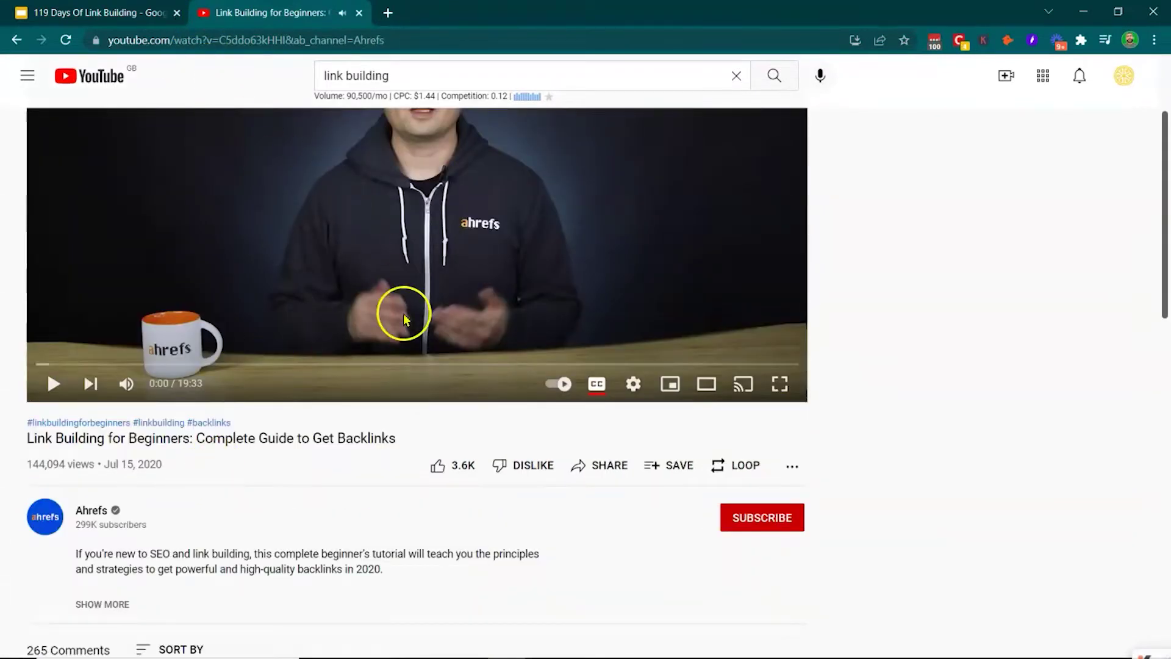
{"action": "left_click", "coordinate": [584, 465]}
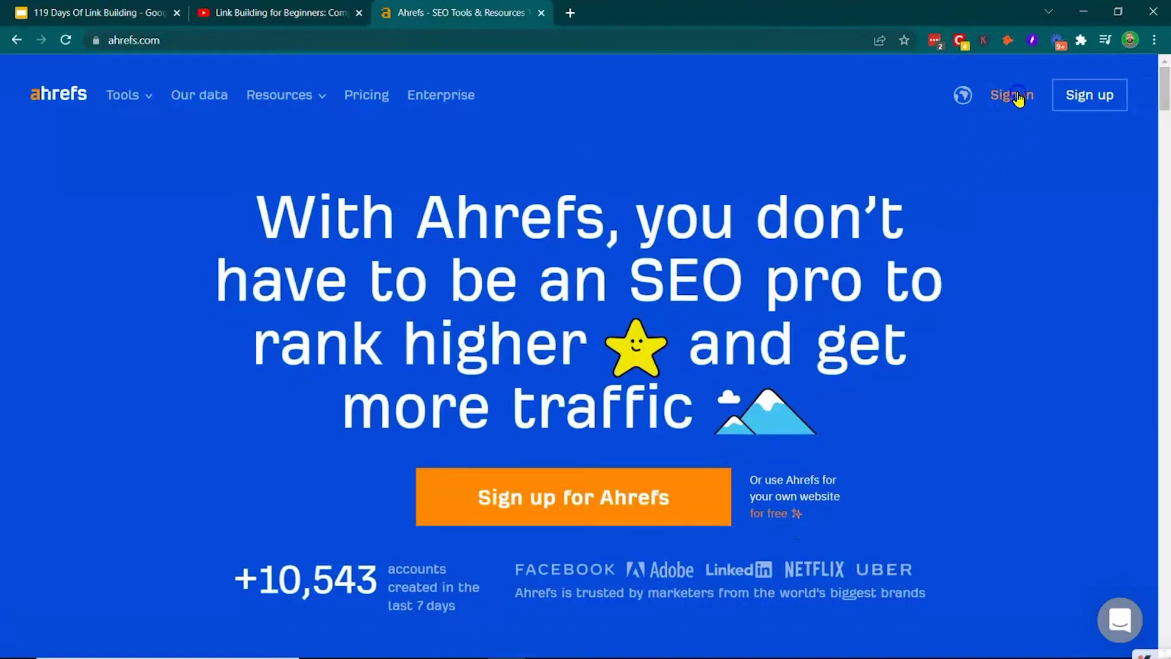
Sign in to Ahrefs and look up the pasted iframe embed code in Site Explorer.
{"action": "left_click", "coordinate": [1018, 97]}
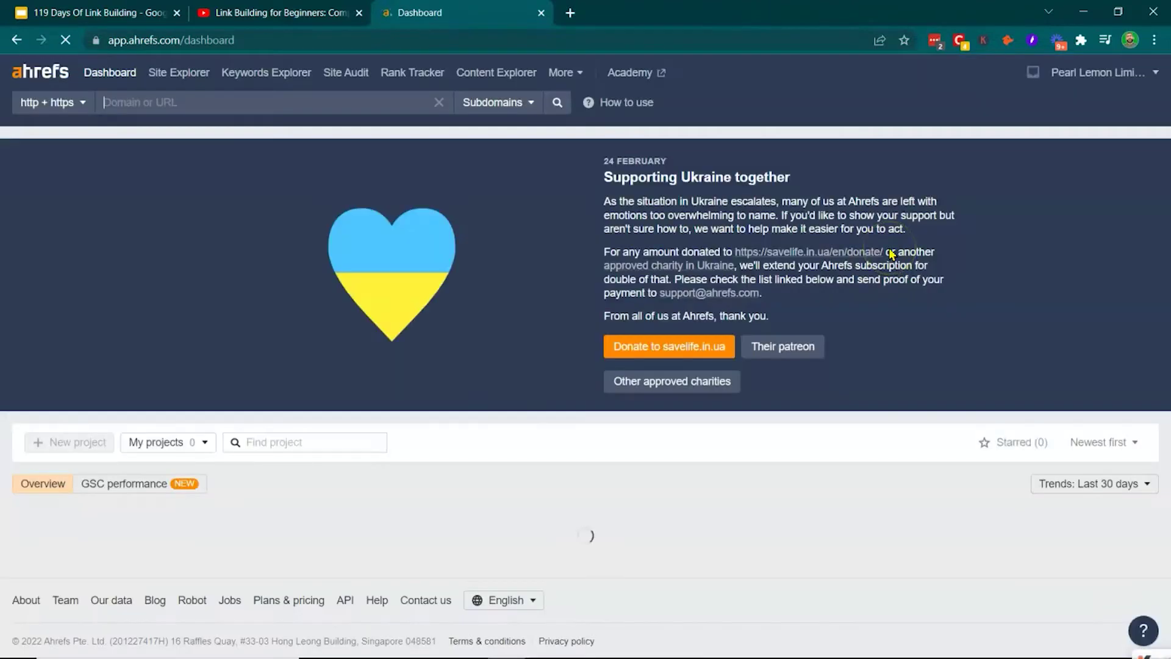
{"action": "left_click", "coordinate": [193, 104]}
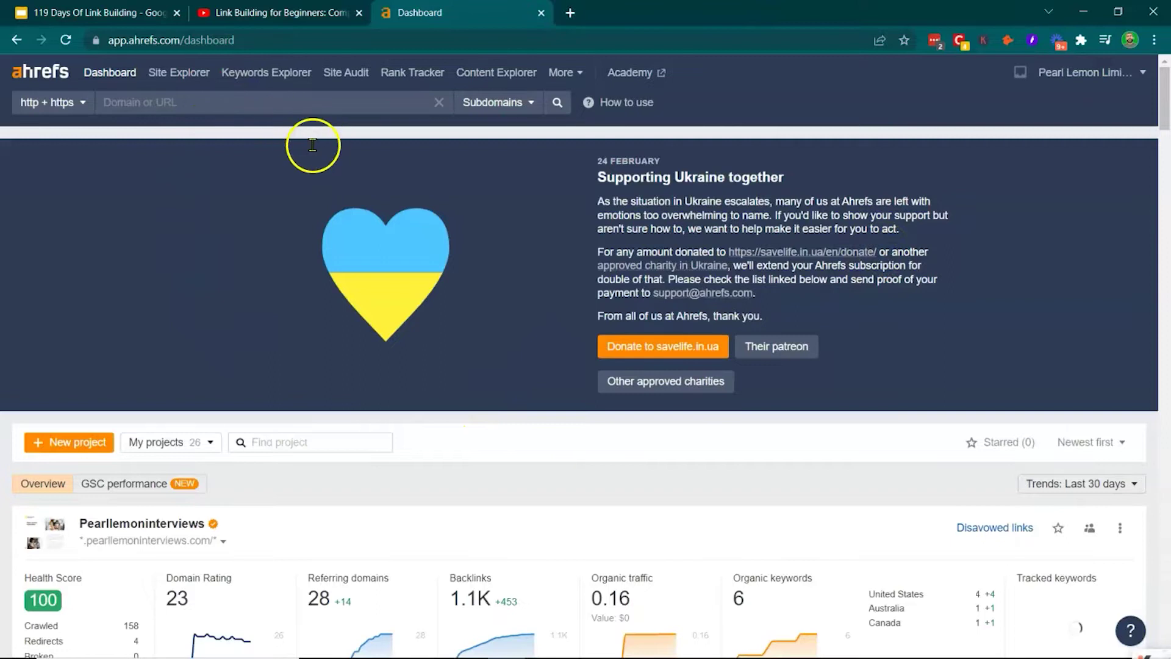
{"action": "key", "text": "ctrl+v"}
{"action": "left_click", "coordinate": [558, 105]}
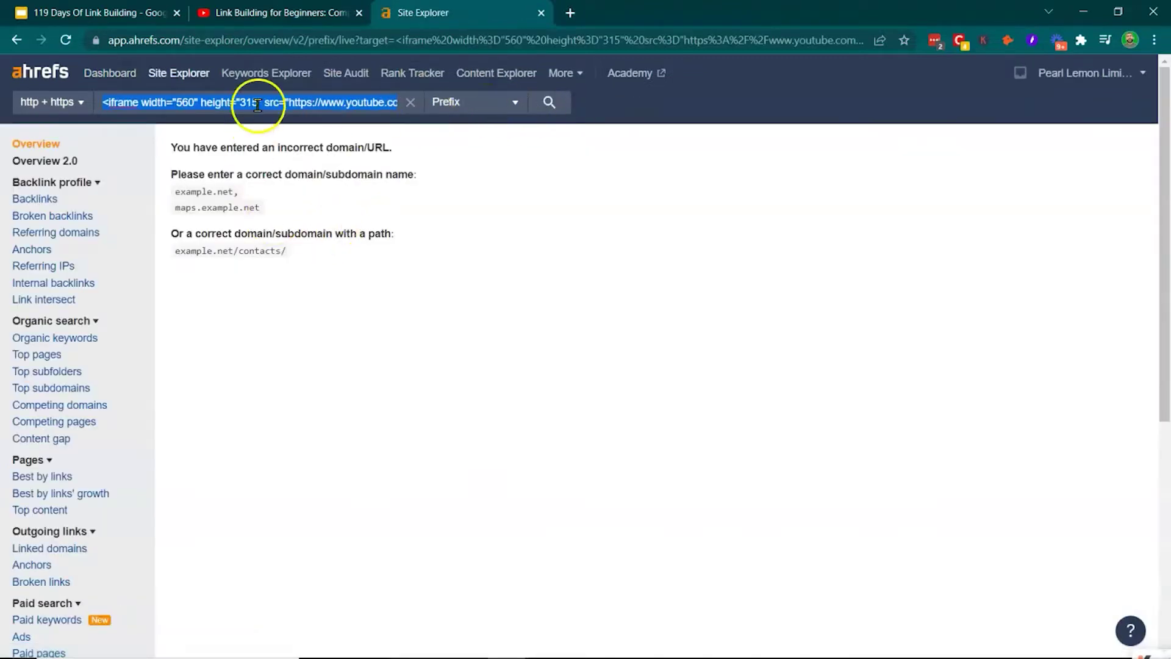
{"action": "left_click_drag", "start_coordinate": [304, 96], "coordinate": [324, 121]}
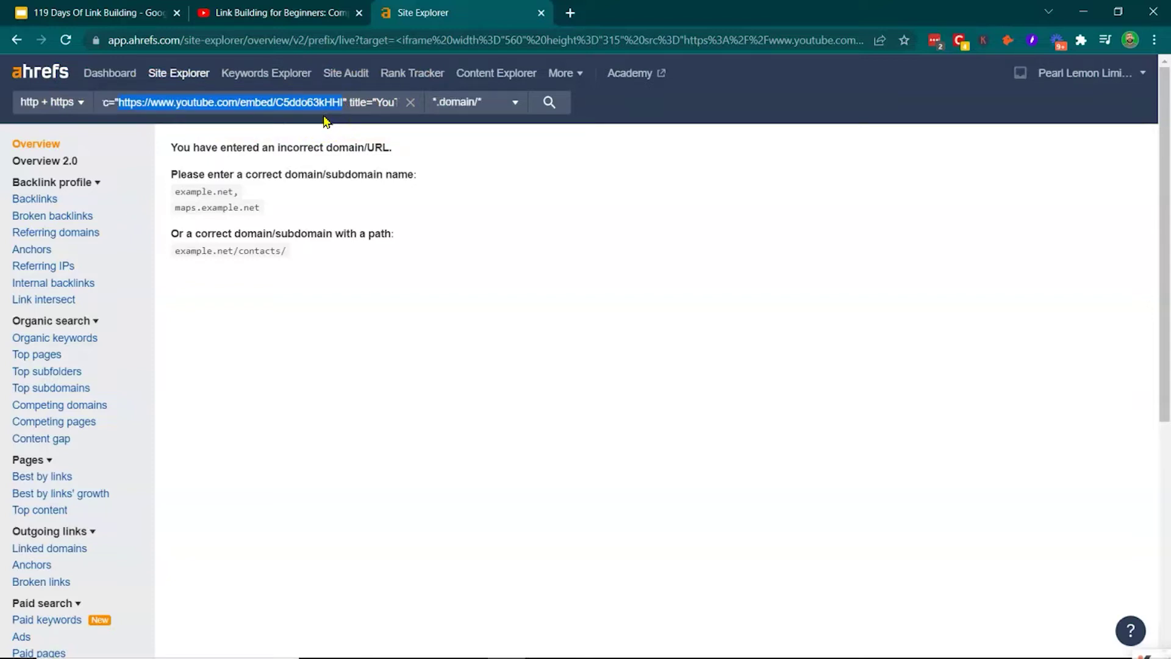
{"action": "key", "text": "ctrl+c"}
{"action": "key", "text": "ctrl+a"}
{"action": "key", "text": "ctrl+v"}
{"action": "key", "text": "Return"}
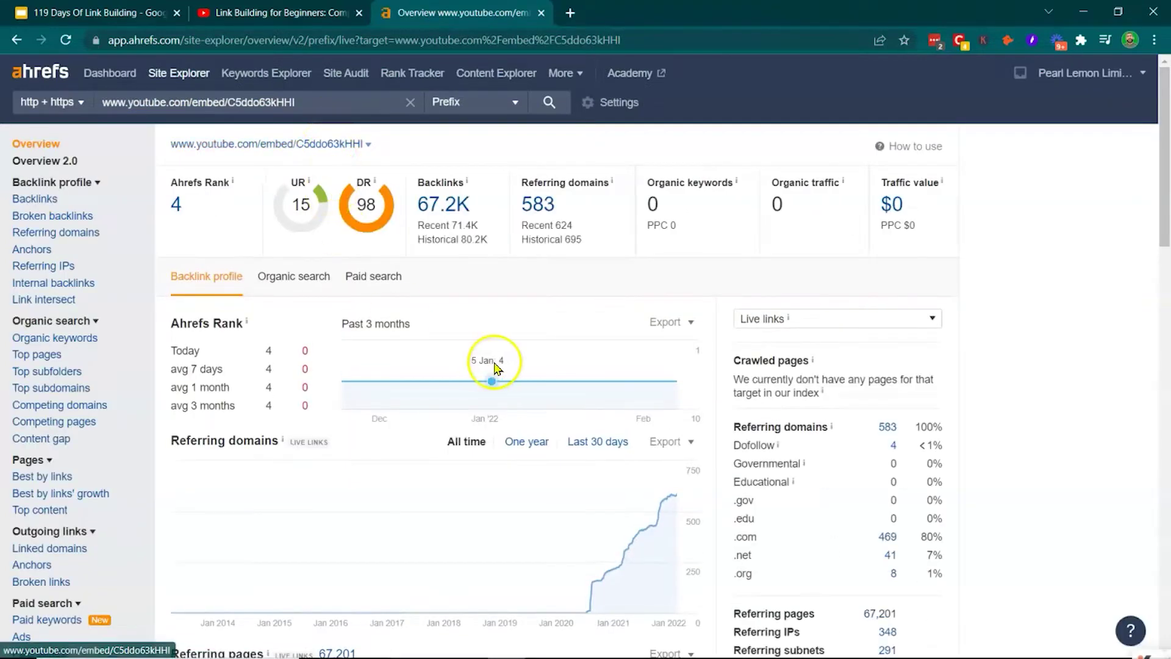
Open the embed URL's Backlinks report filtered to one link per domain and scroll the table.
{"action": "left_click", "coordinate": [451, 217]}
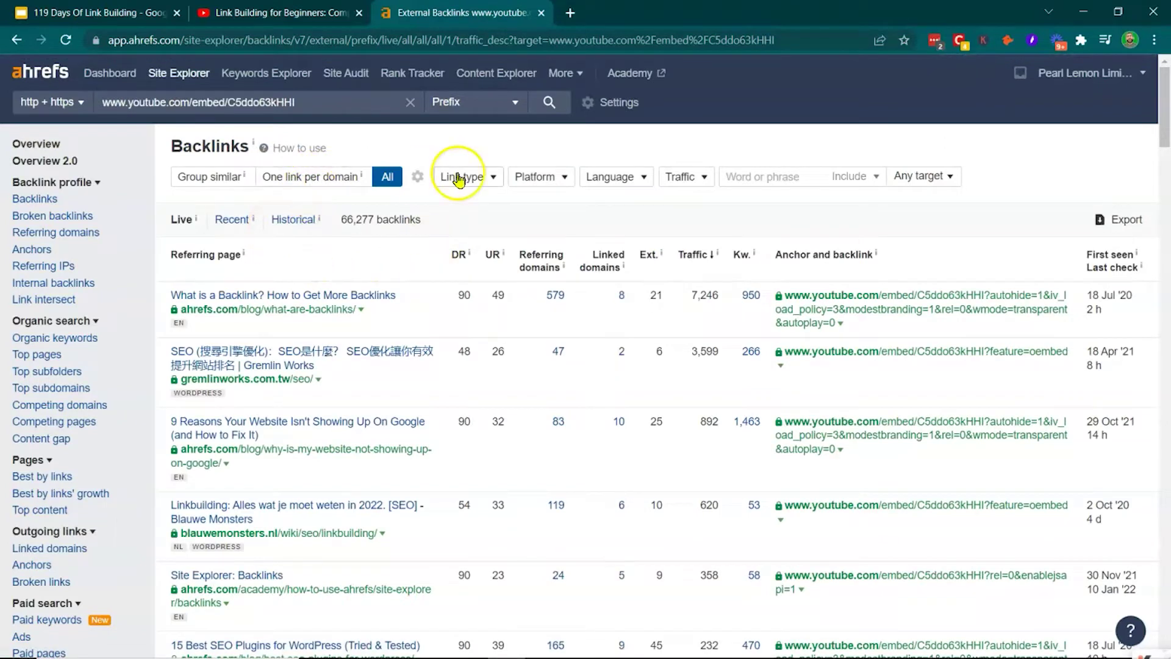
{"action": "left_click", "coordinate": [333, 186]}
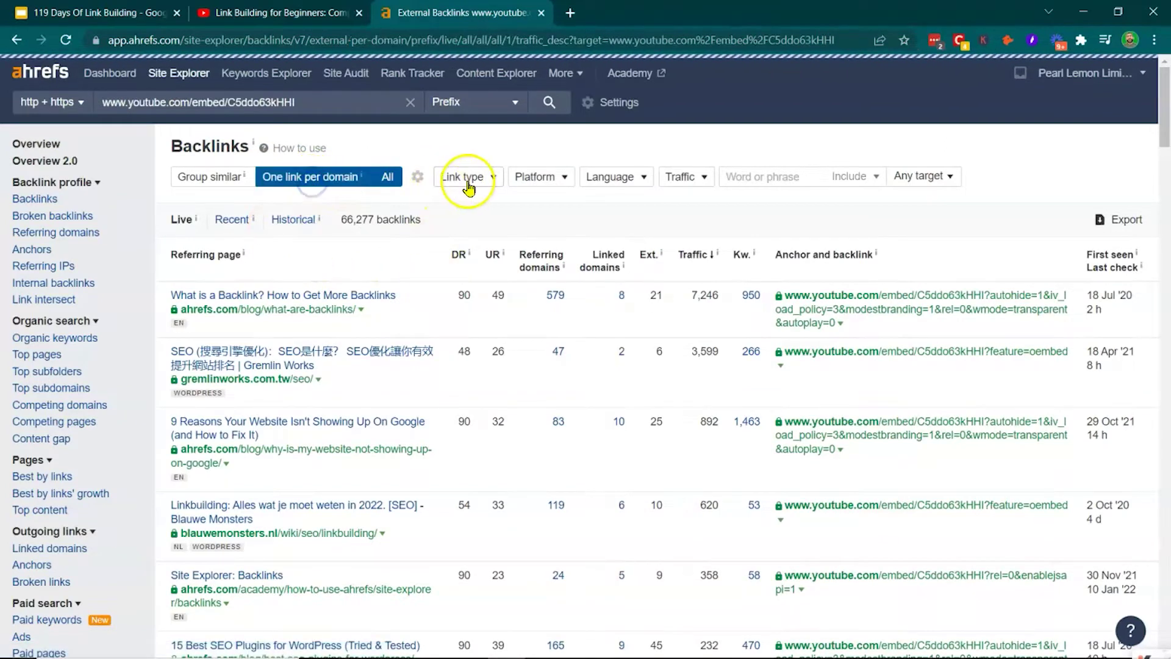
{"action": "left_click", "coordinate": [468, 181]}
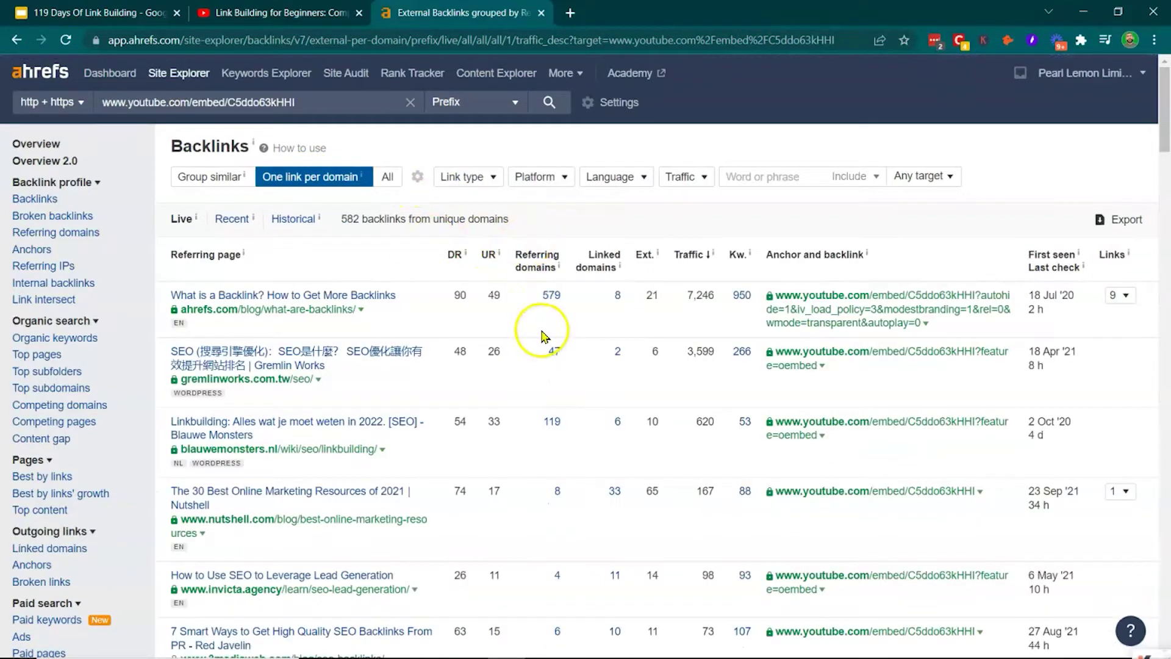
{"action": "scroll", "coordinate": [651, 499], "scroll_direction": "down", "scroll_amount": 4}
{"action": "scroll", "coordinate": [650, 499], "scroll_direction": "down", "scroll_amount": 4}
{"action": "scroll", "coordinate": [648, 492], "scroll_direction": "up", "scroll_amount": 8}
{"action": "scroll", "coordinate": [609, 496], "scroll_direction": "down", "scroll_amount": 6}
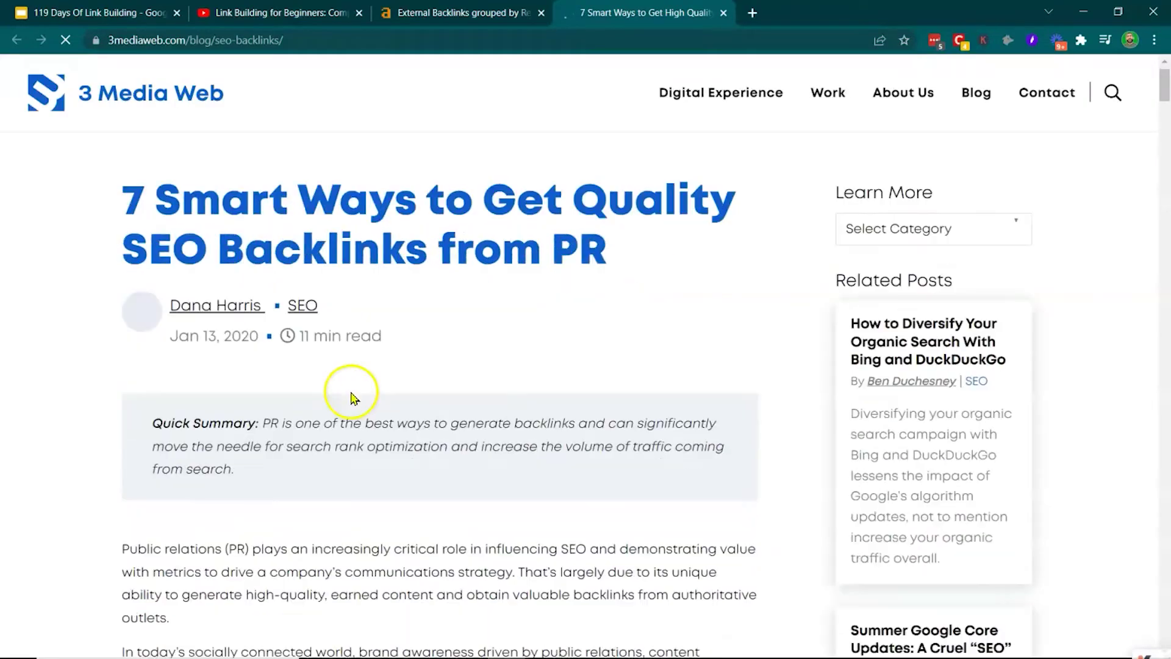
{"action": "scroll", "coordinate": [425, 405], "scroll_direction": "down", "scroll_amount": 6}
Scroll the 3mediaweb article, then select the full iframe code in YouTube's Embed Video dialog.
{"action": "scroll", "coordinate": [478, 405], "scroll_direction": "up", "scroll_amount": 4}
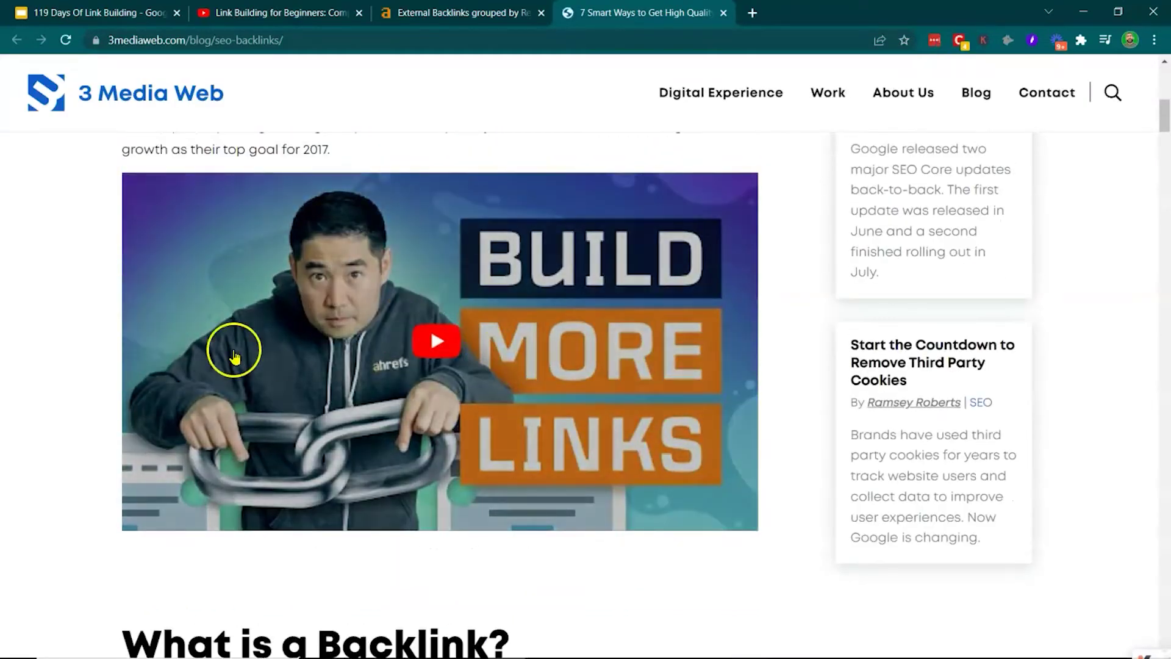
{"action": "scroll", "coordinate": [372, 195], "scroll_direction": "up", "scroll_amount": 7}
{"action": "left_click", "coordinate": [308, 12]}
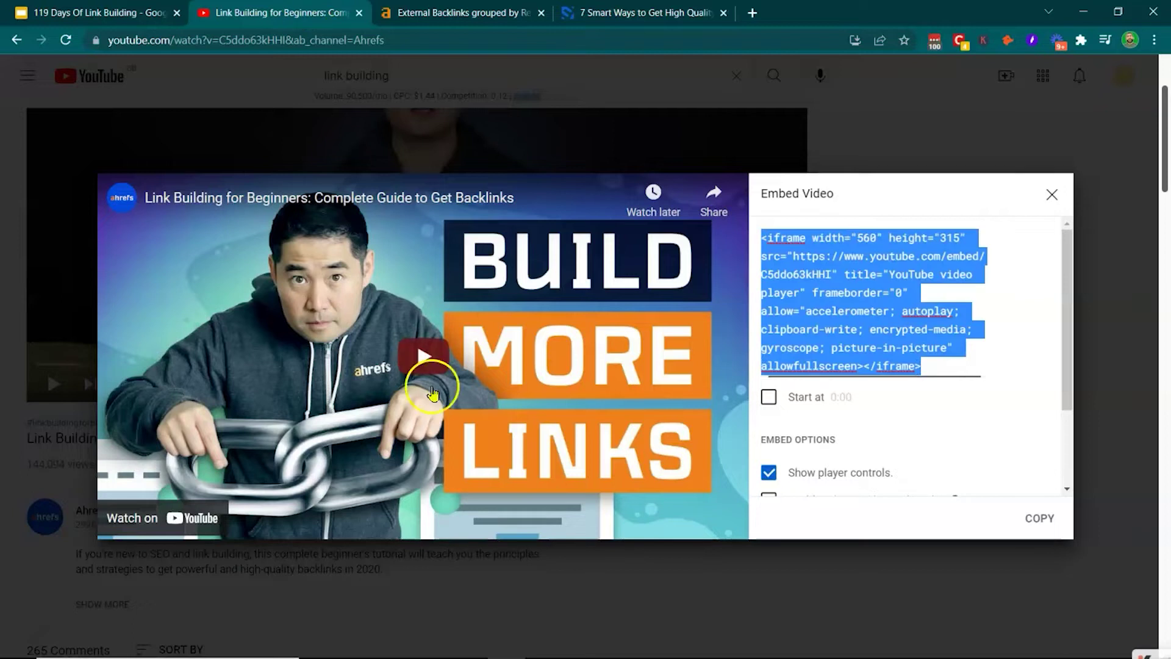
{"action": "left_click", "coordinate": [955, 351]}
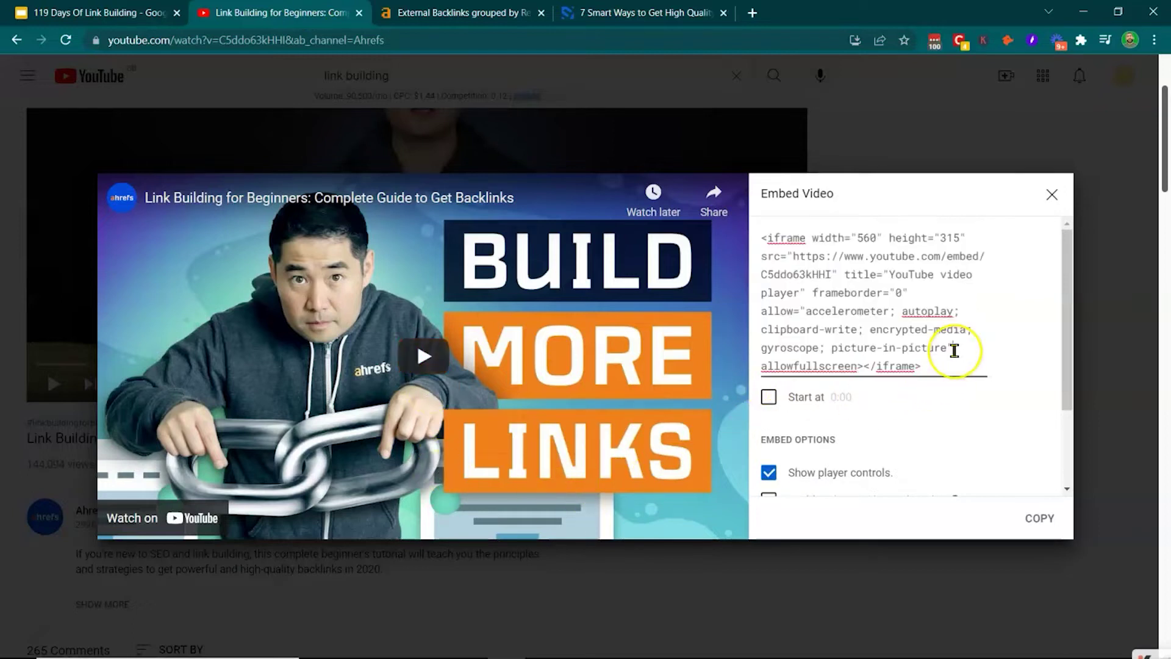
{"action": "scroll", "coordinate": [940, 348], "scroll_direction": "down", "scroll_amount": 3}
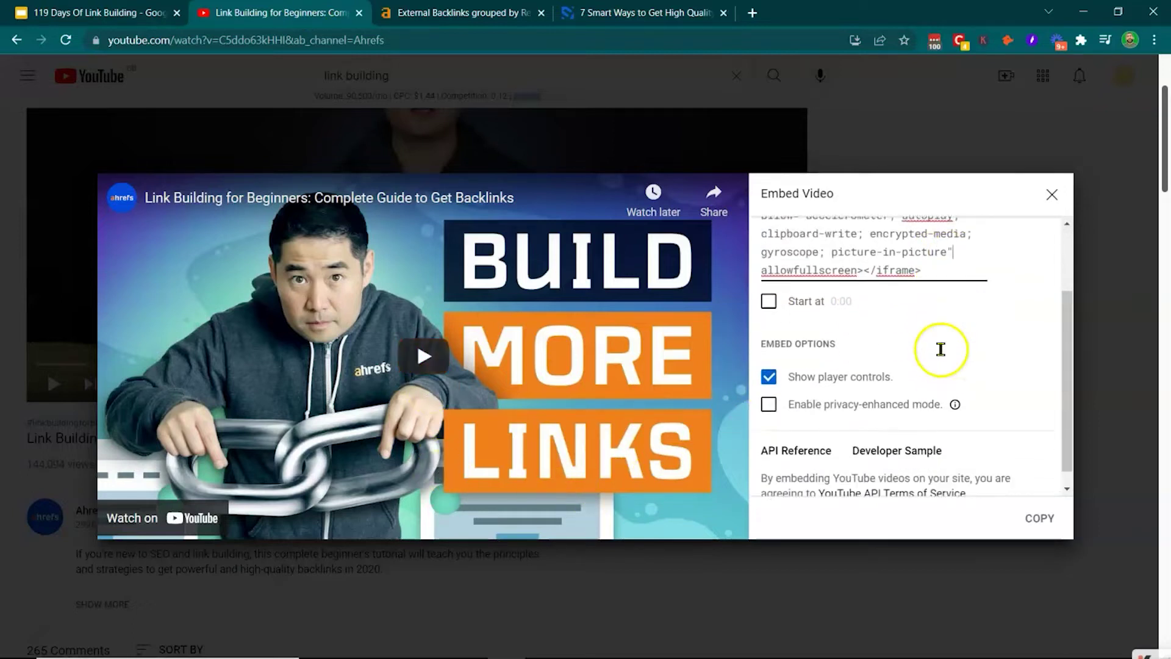
{"action": "scroll", "coordinate": [941, 346], "scroll_direction": "up", "scroll_amount": 3}
{"action": "left_click", "coordinate": [945, 359]}
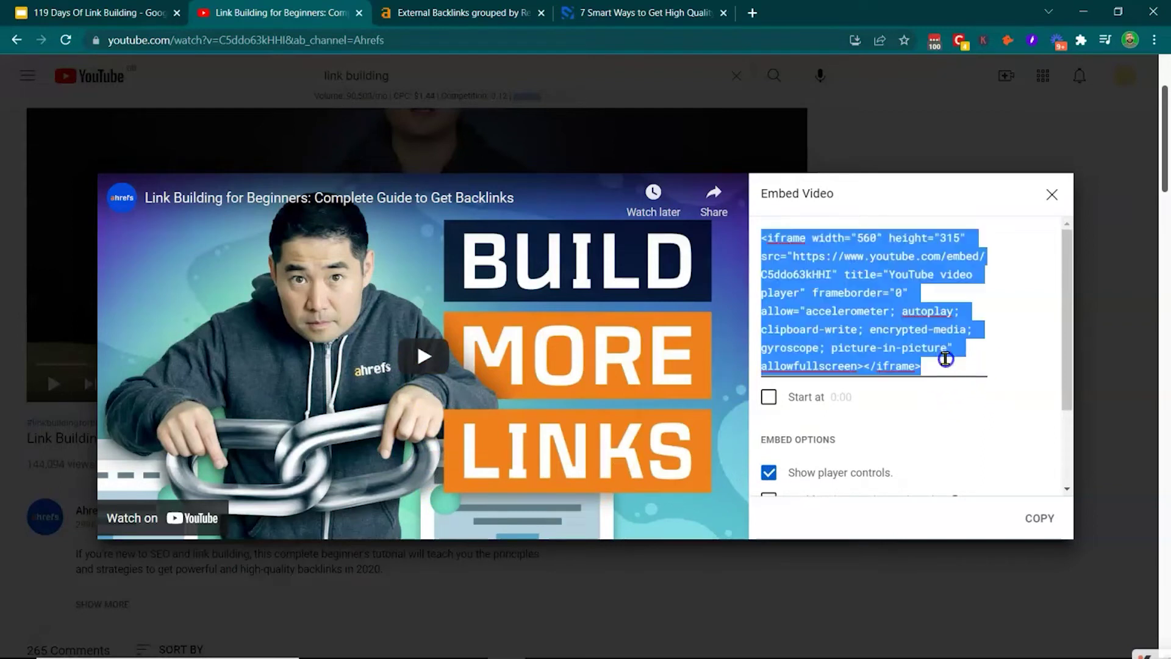
{"action": "left_click", "coordinate": [866, 355]}
In a new tab, search Google for how to add a website URL in YouTube embed code.
{"action": "key", "text": "ctrl+t"}
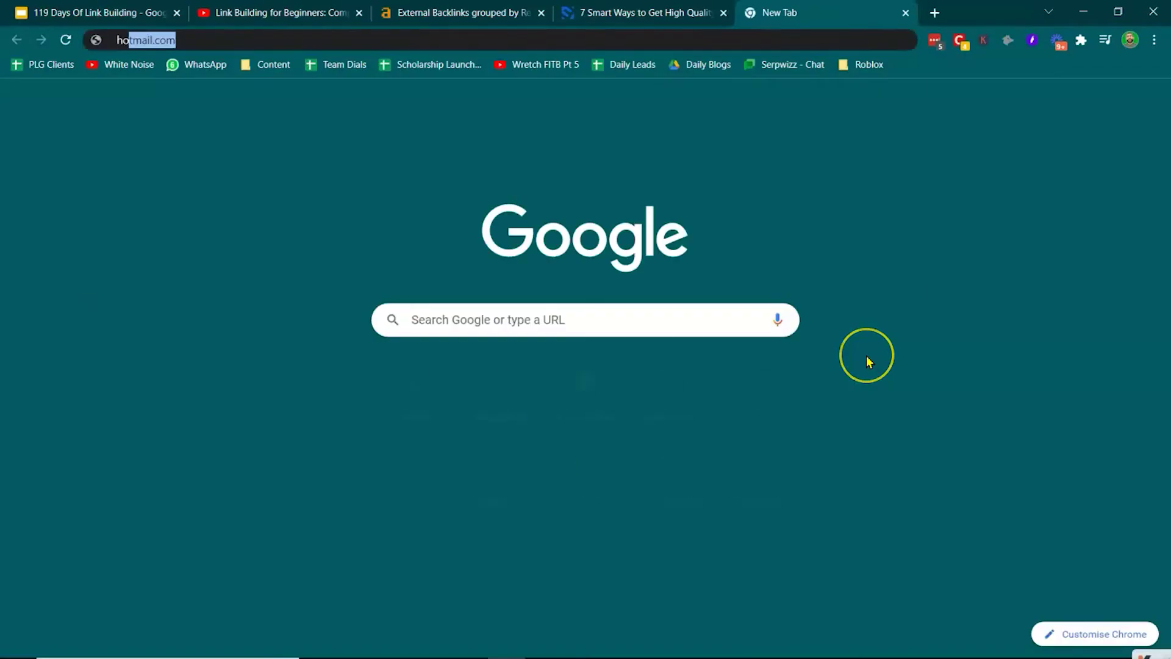
{"action": "type", "text": "how a"}
{"action": "key", "text": "BackSpace"}
{"action": "type", "text": "to add "}
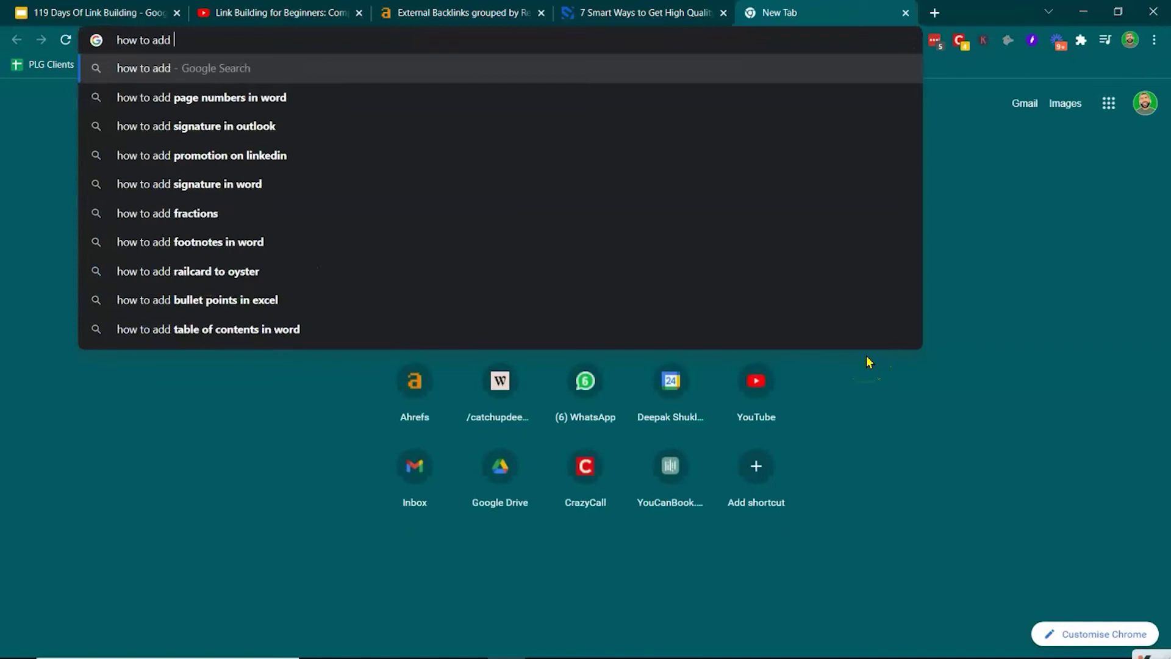
{"action": "type", "text": "a websitr"}
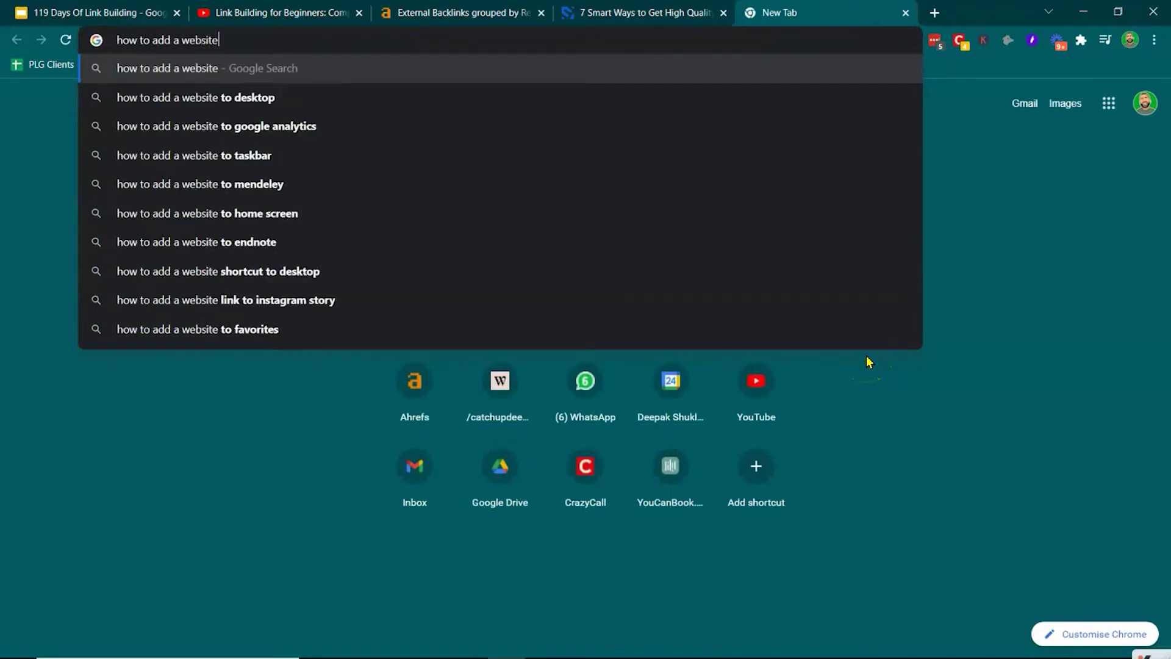
{"action": "type", "text": " hd"}
{"action": "key", "text": "BackSpace"}
{"action": "key", "text": "BackSpace"}
{"action": "key", "text": "BackSpace"}
{"action": "key", "text": "BackSpace"}
{"action": "type", "text": "e url in"}
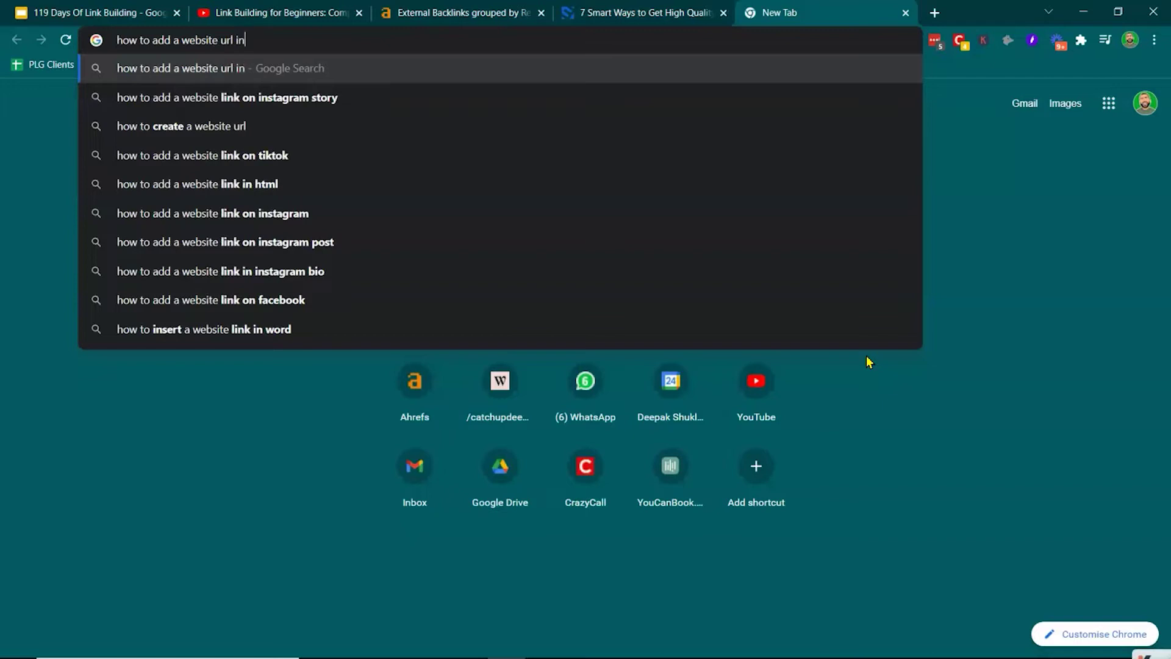
{"action": "type", "text": " a youtube emb"}
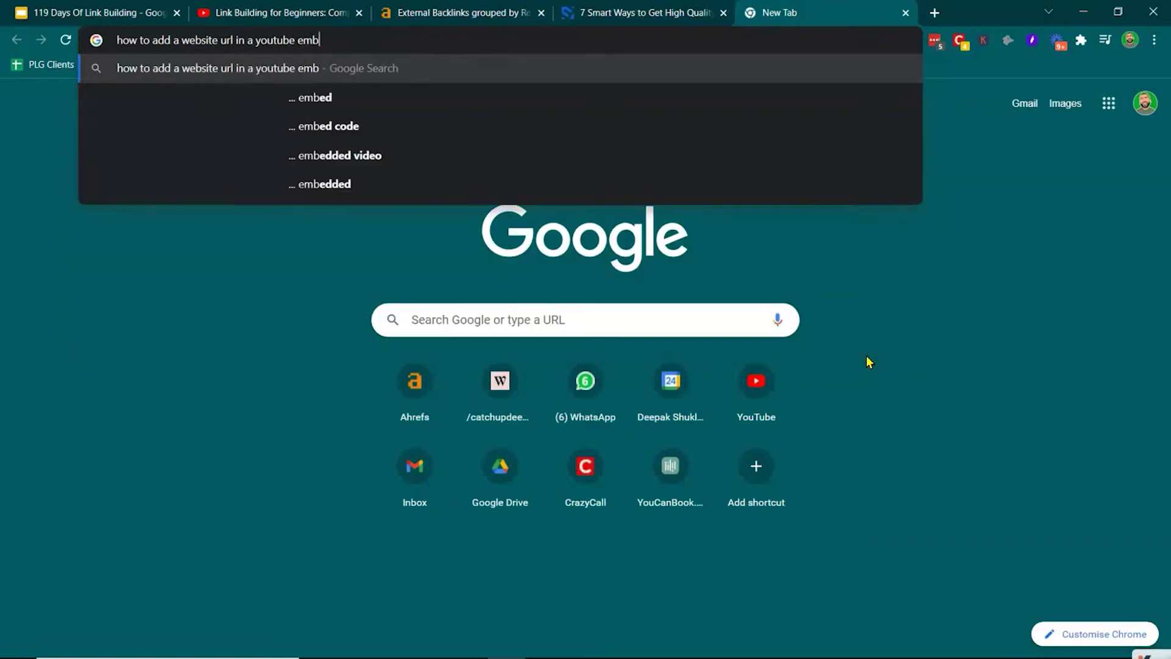
{"action": "key", "text": "Down"}
{"action": "key", "text": "Down"}
{"action": "key", "text": "Return"}
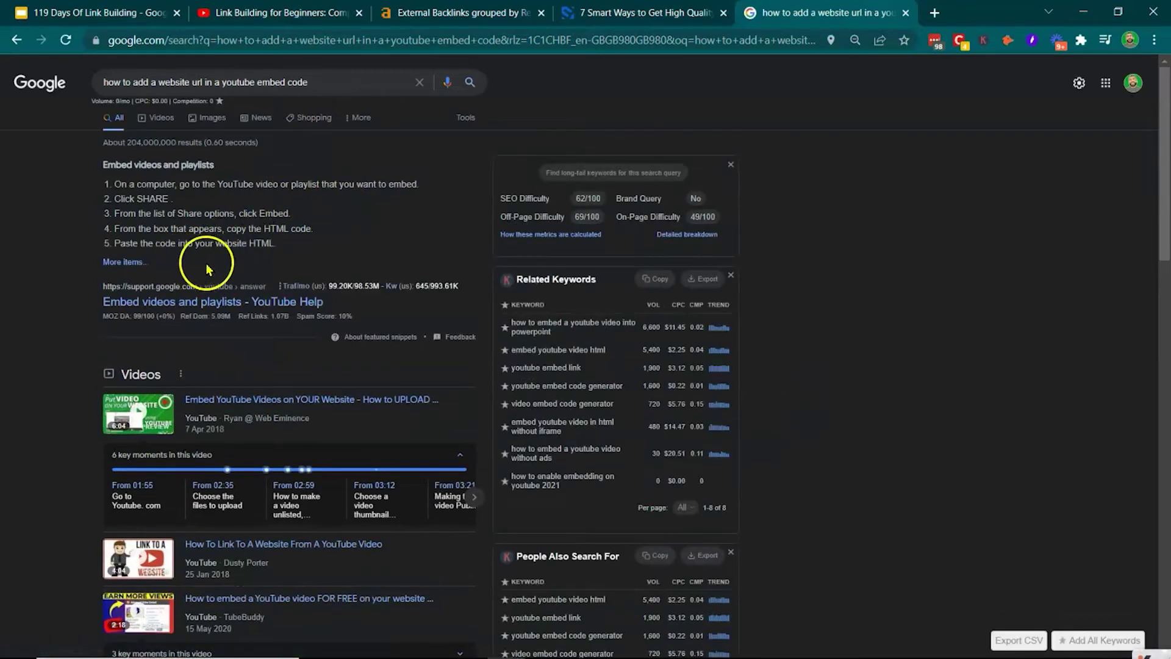
Open the smallbusiness.chron.com article "How to Embed External Links in Your YouTube Videos".
{"action": "scroll", "coordinate": [34, 413], "scroll_direction": "down", "scroll_amount": 7}
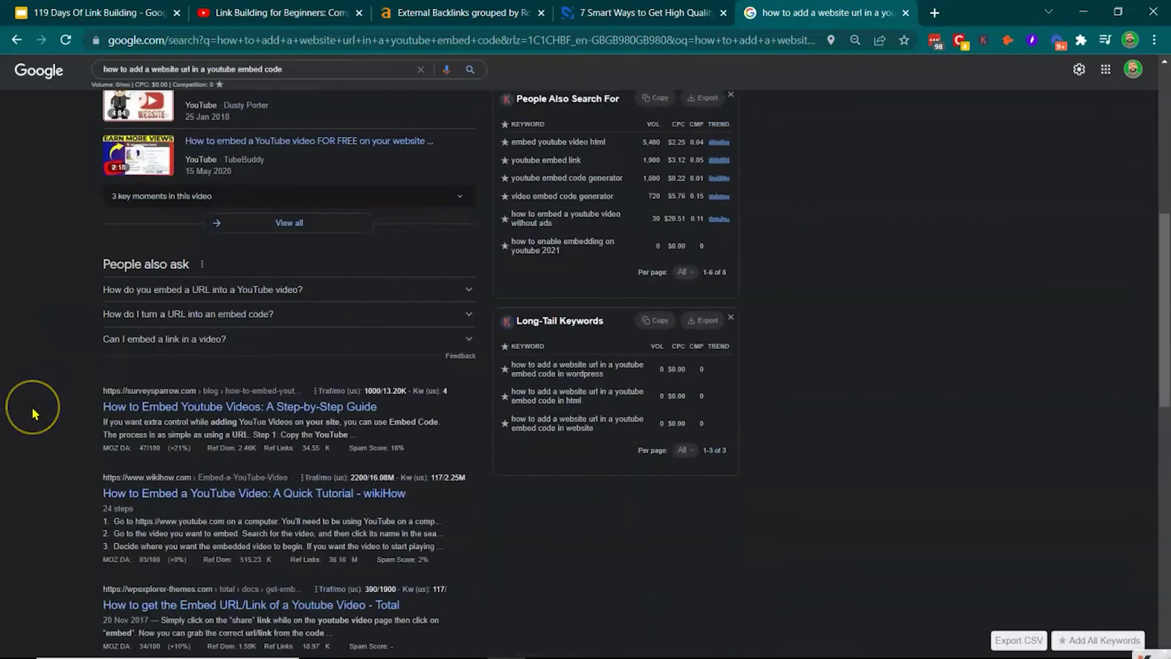
{"action": "scroll", "coordinate": [34, 414], "scroll_direction": "down", "scroll_amount": 3}
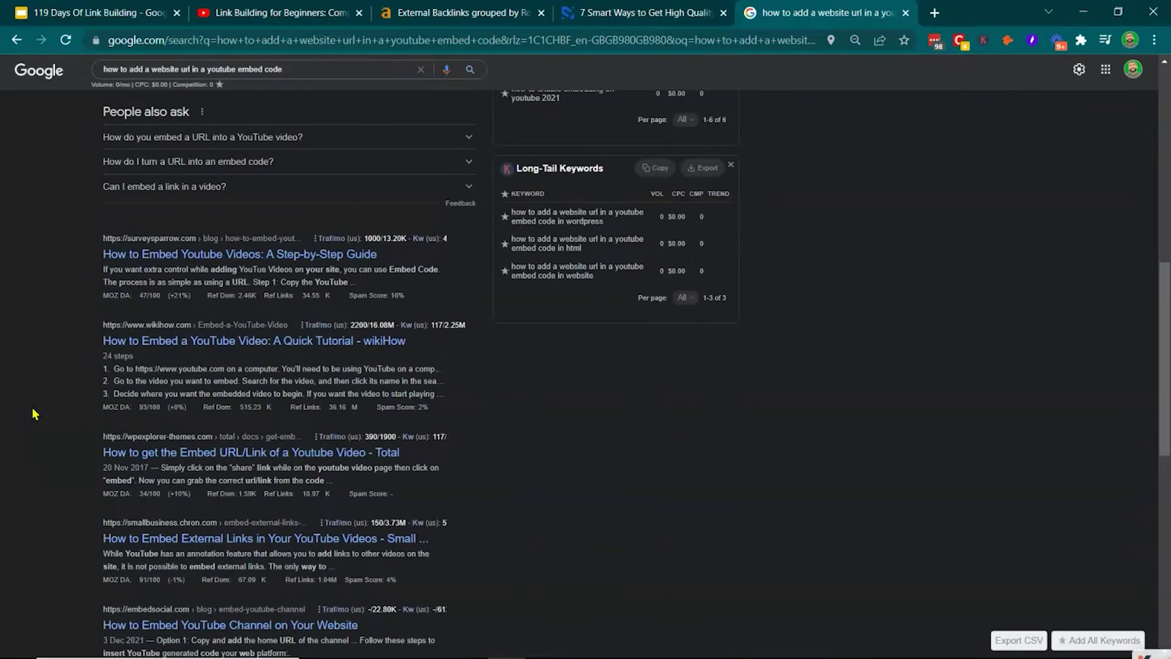
{"action": "left_click", "coordinate": [243, 539]}
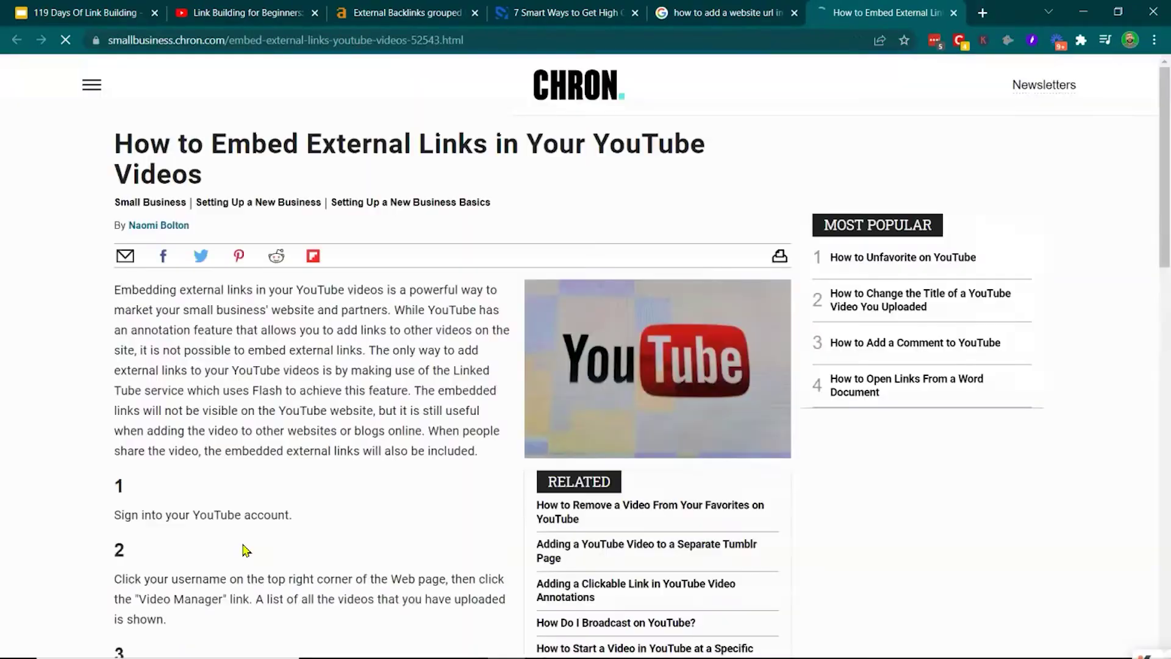
Accept Chron's cookie notice and scroll through the guide's steps 1 to 11 and back up.
{"action": "scroll", "coordinate": [252, 533], "scroll_direction": "down", "scroll_amount": 7}
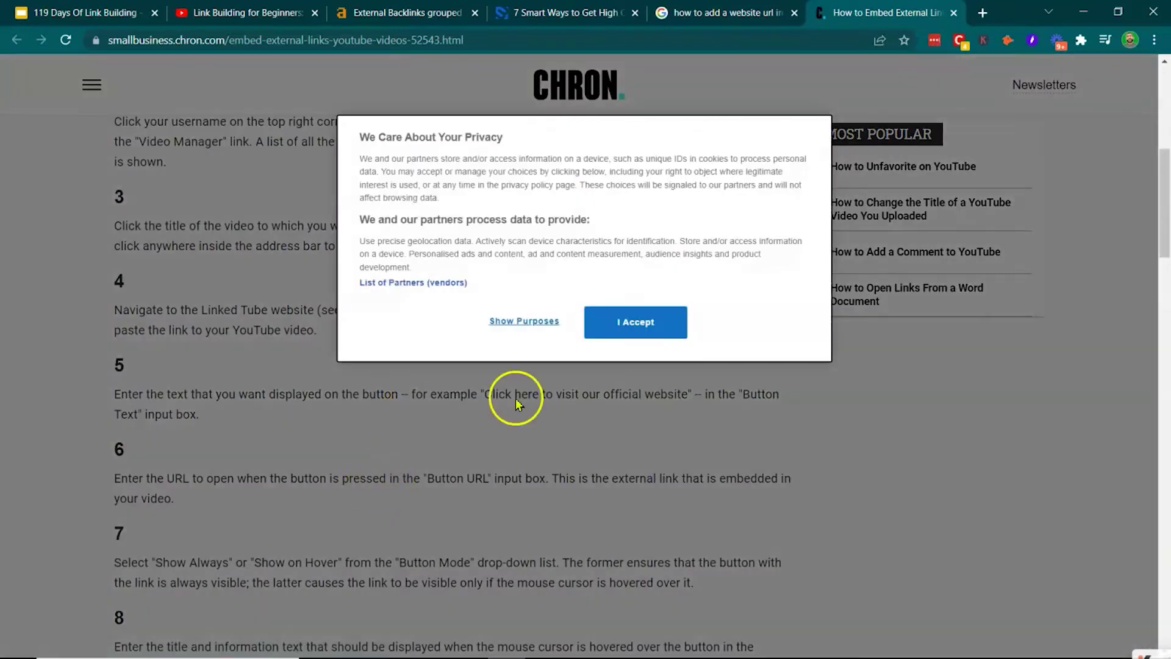
{"action": "left_click", "coordinate": [635, 321]}
{"action": "scroll", "coordinate": [641, 434], "scroll_direction": "down", "scroll_amount": 4}
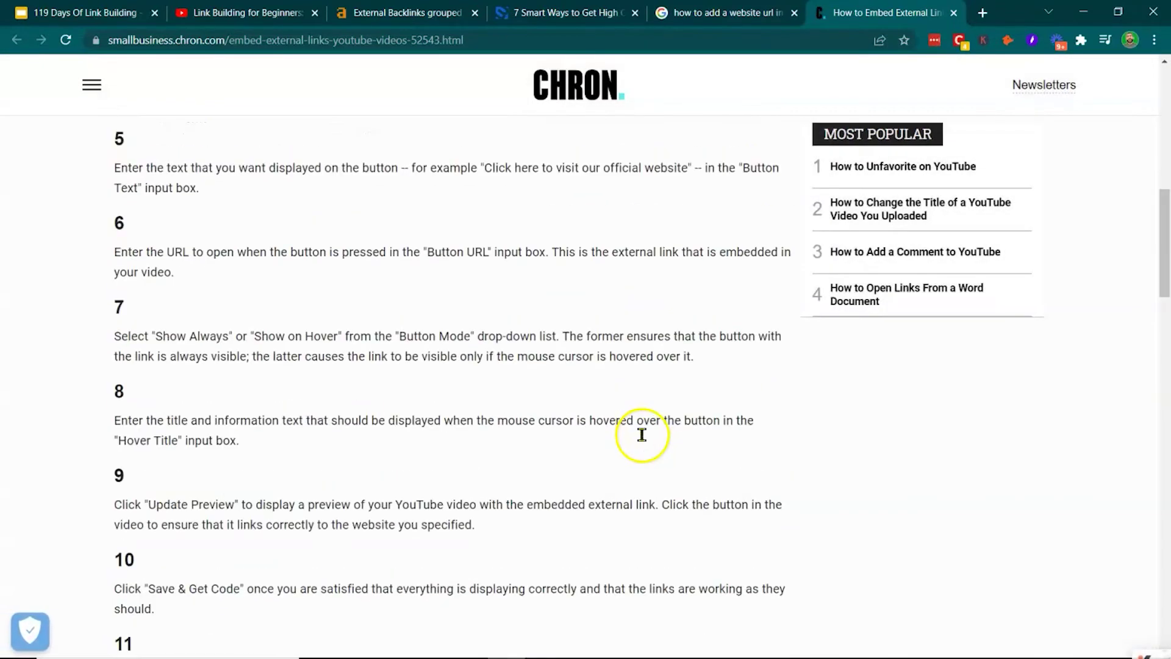
{"action": "scroll", "coordinate": [464, 409], "scroll_direction": "down", "scroll_amount": 5}
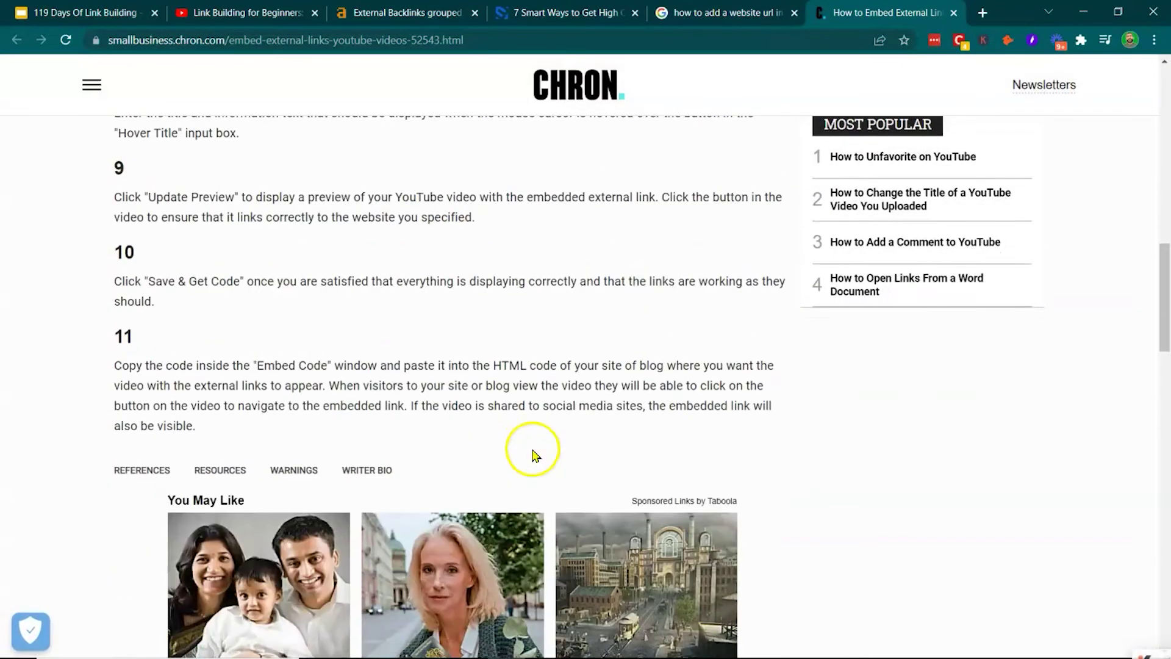
{"action": "scroll", "coordinate": [407, 273], "scroll_direction": "up", "scroll_amount": 1}
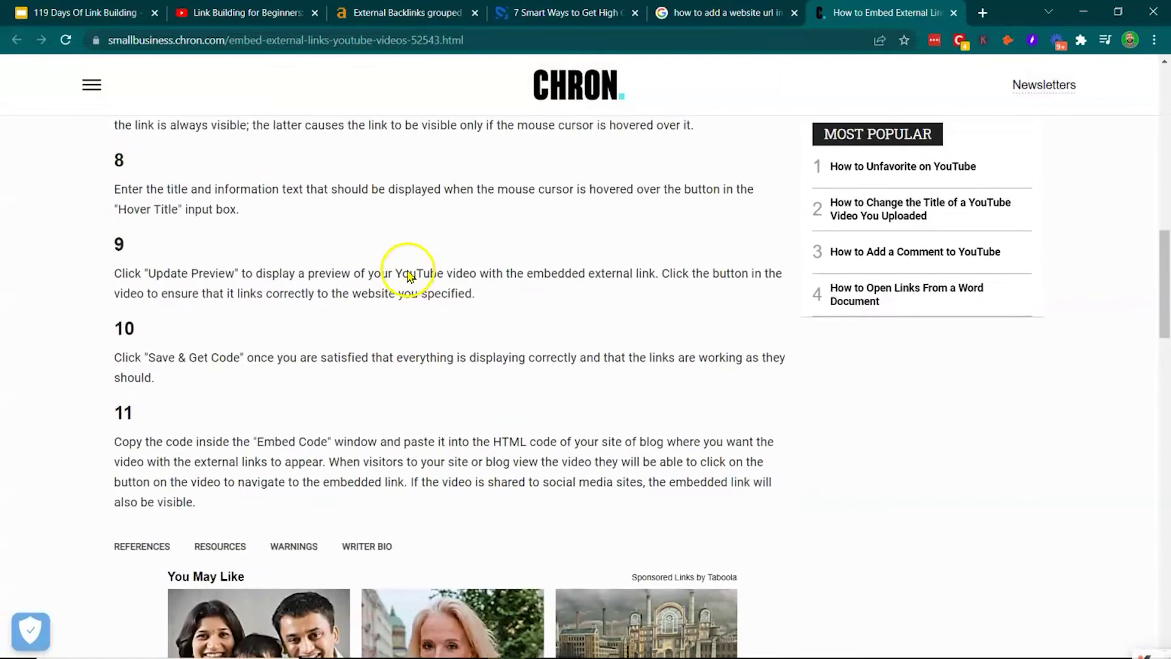
{"action": "scroll", "coordinate": [403, 292], "scroll_direction": "down", "scroll_amount": 2}
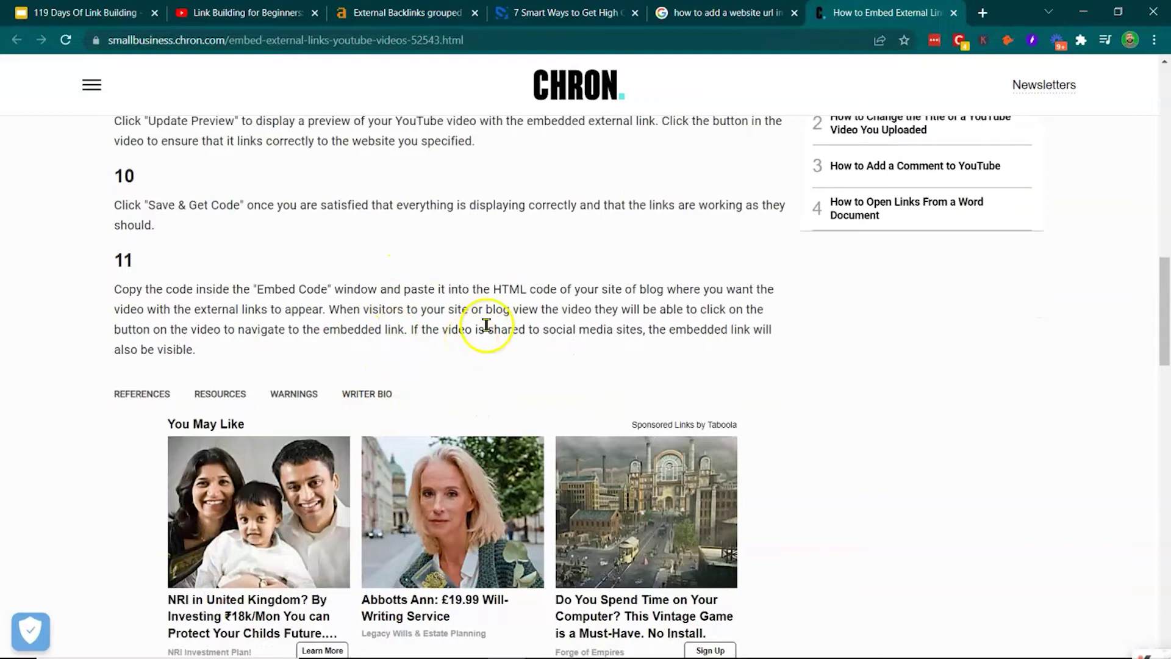
{"action": "scroll", "coordinate": [486, 325], "scroll_direction": "down", "scroll_amount": 7}
{"action": "scroll", "coordinate": [410, 405], "scroll_direction": "up", "scroll_amount": 8}
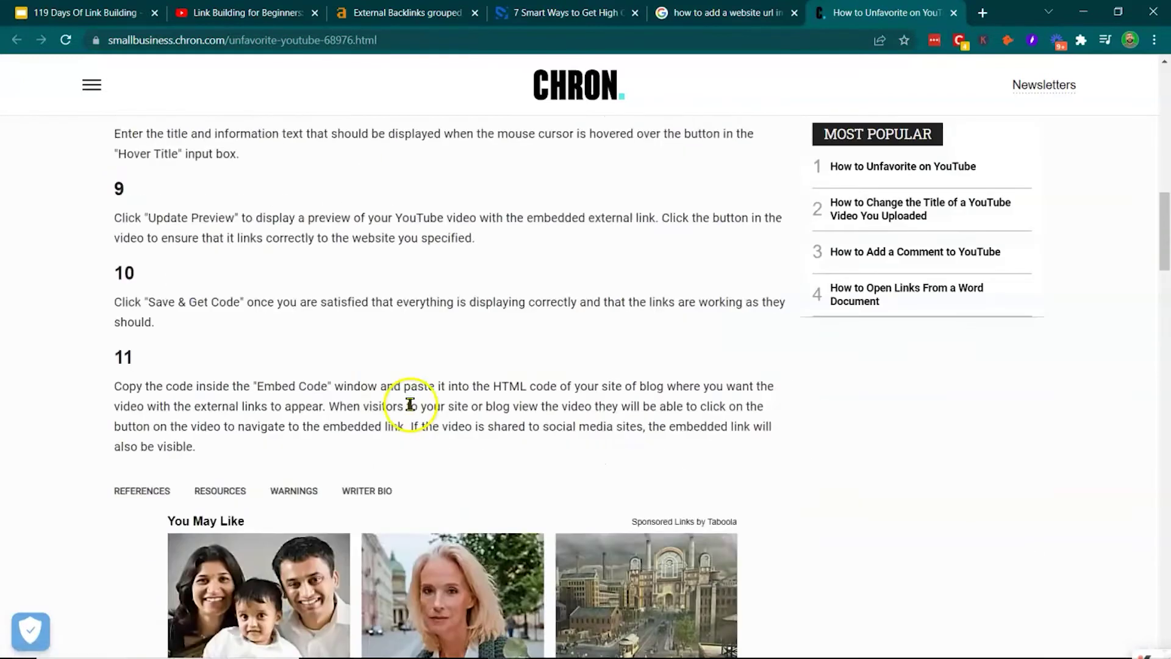
{"action": "scroll", "coordinate": [410, 404], "scroll_direction": "up", "scroll_amount": 18}
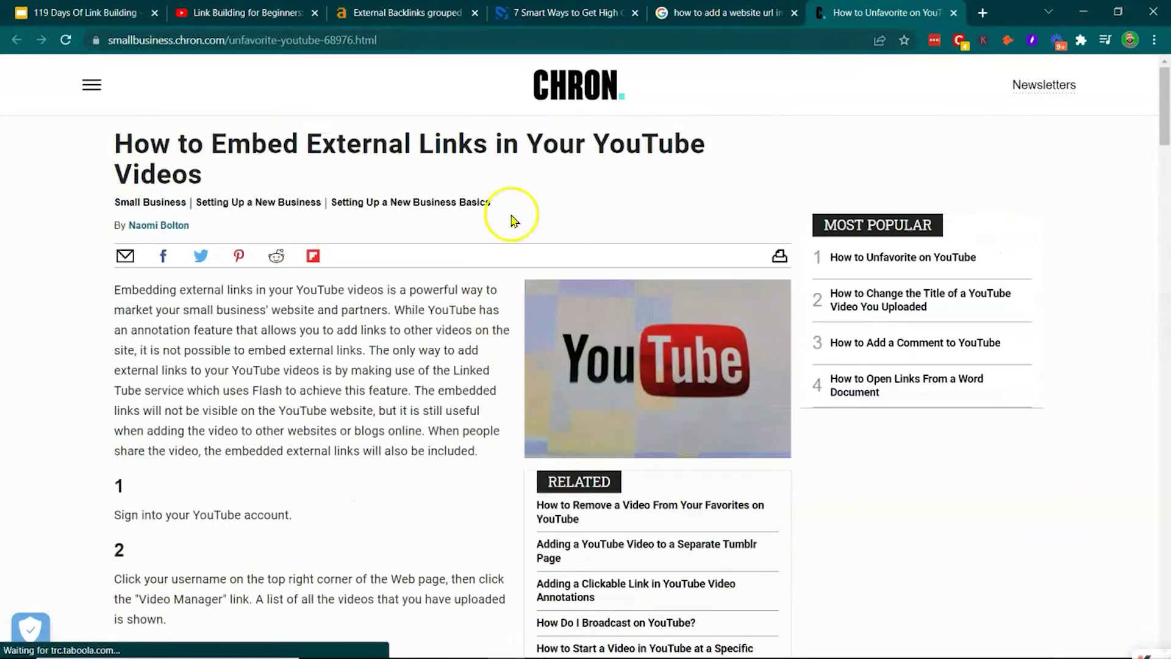
Review the YouTube iframe embed code and Embed Options, then go back to the Ahrefs backlinks list.
{"action": "key", "text": "ctrl+2"}
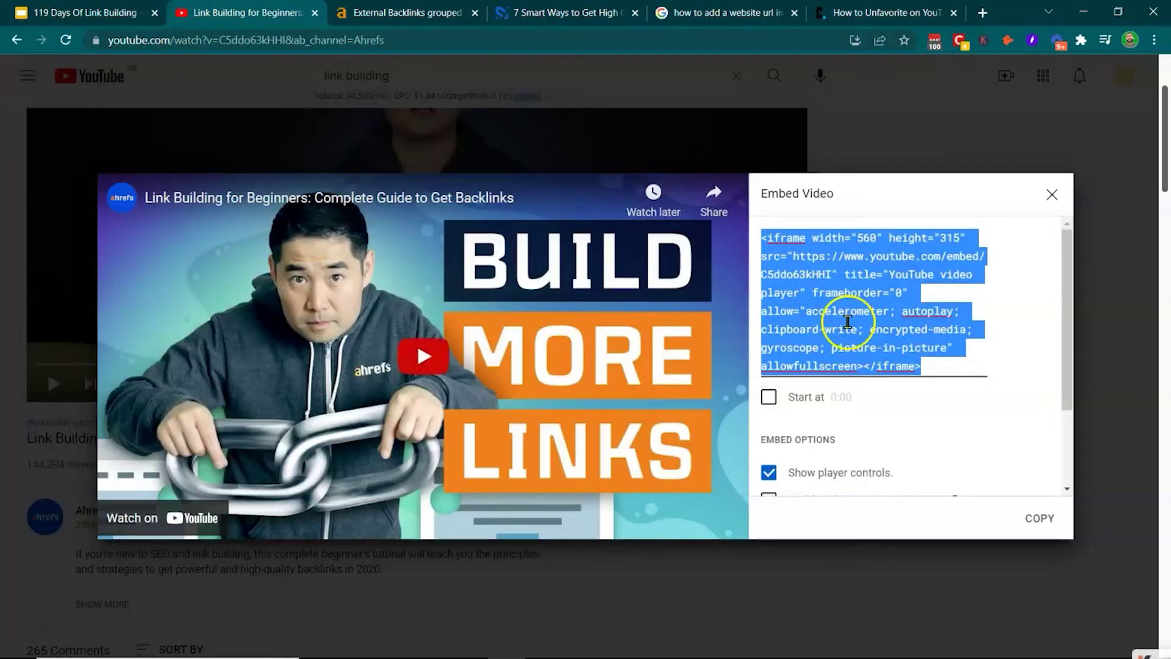
{"action": "left_click", "coordinate": [985, 326]}
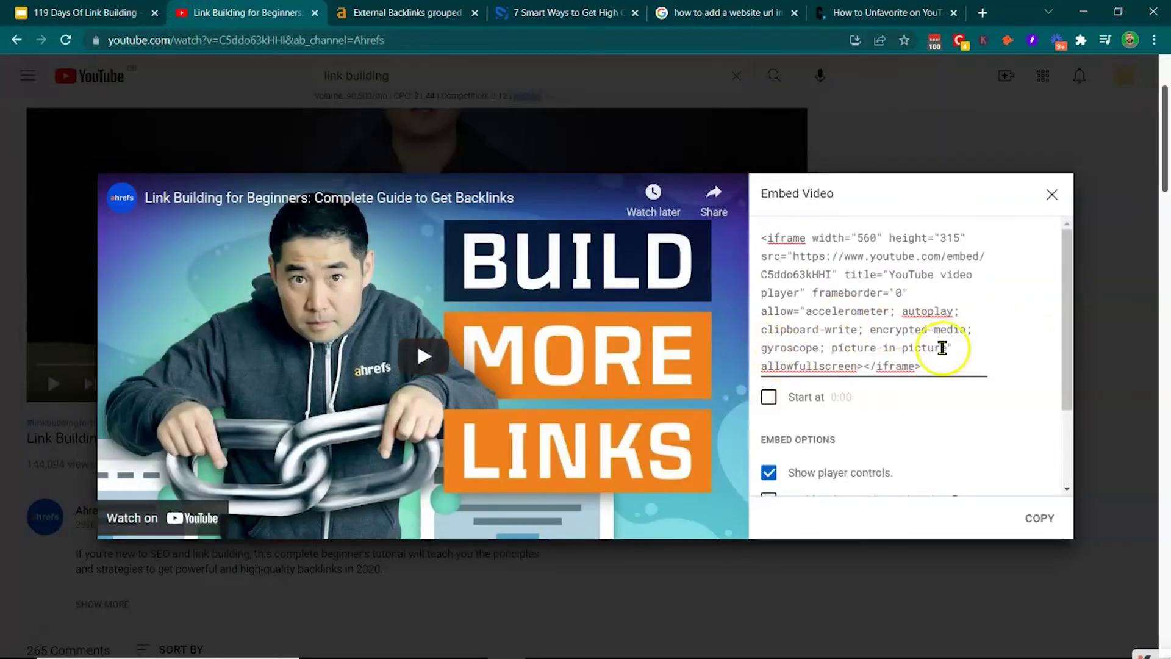
{"action": "left_click", "coordinate": [805, 255]}
{"action": "left_click", "coordinate": [805, 255]}
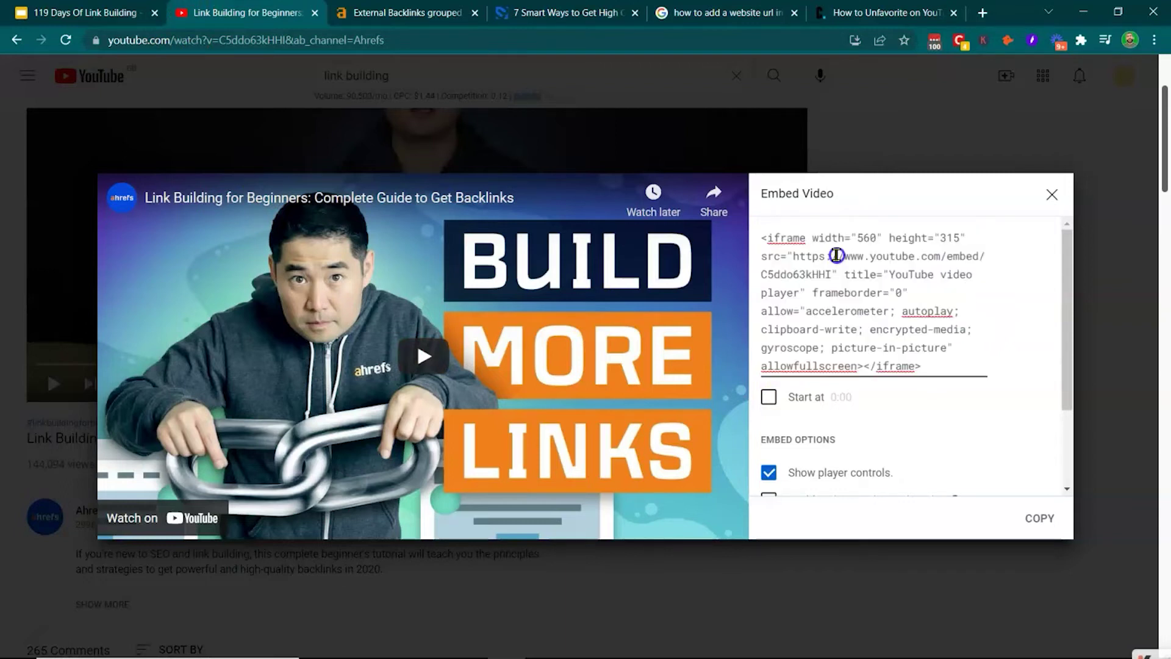
{"action": "scroll", "coordinate": [928, 381], "scroll_direction": "down", "scroll_amount": 2}
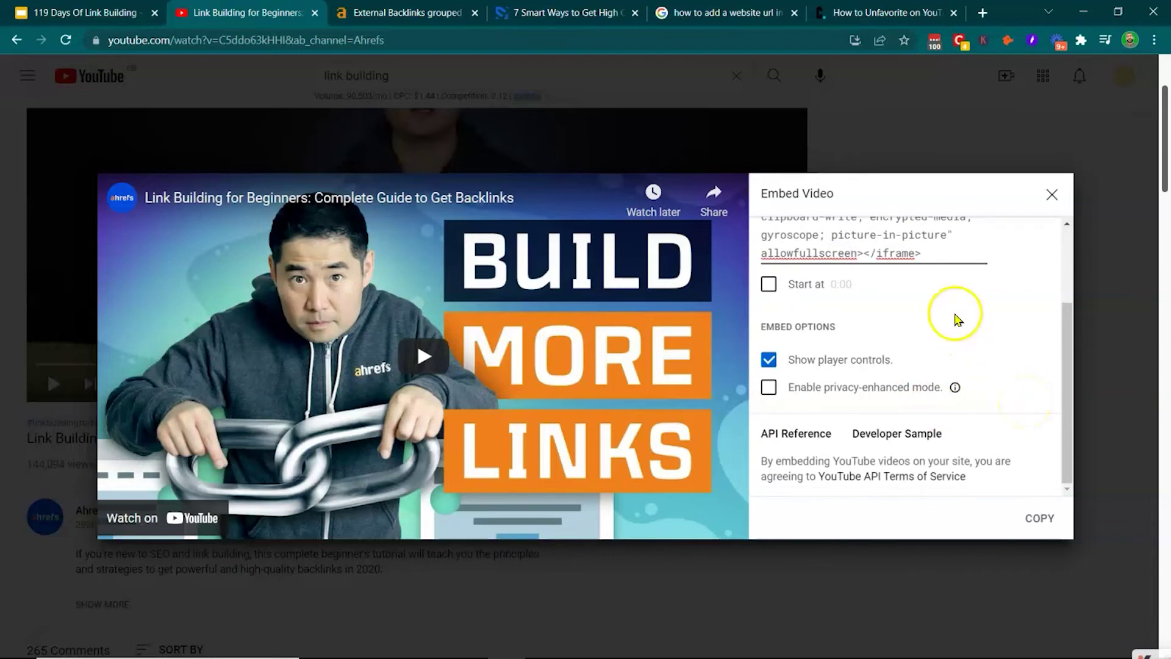
{"action": "scroll", "coordinate": [963, 332], "scroll_direction": "up", "scroll_amount": 2}
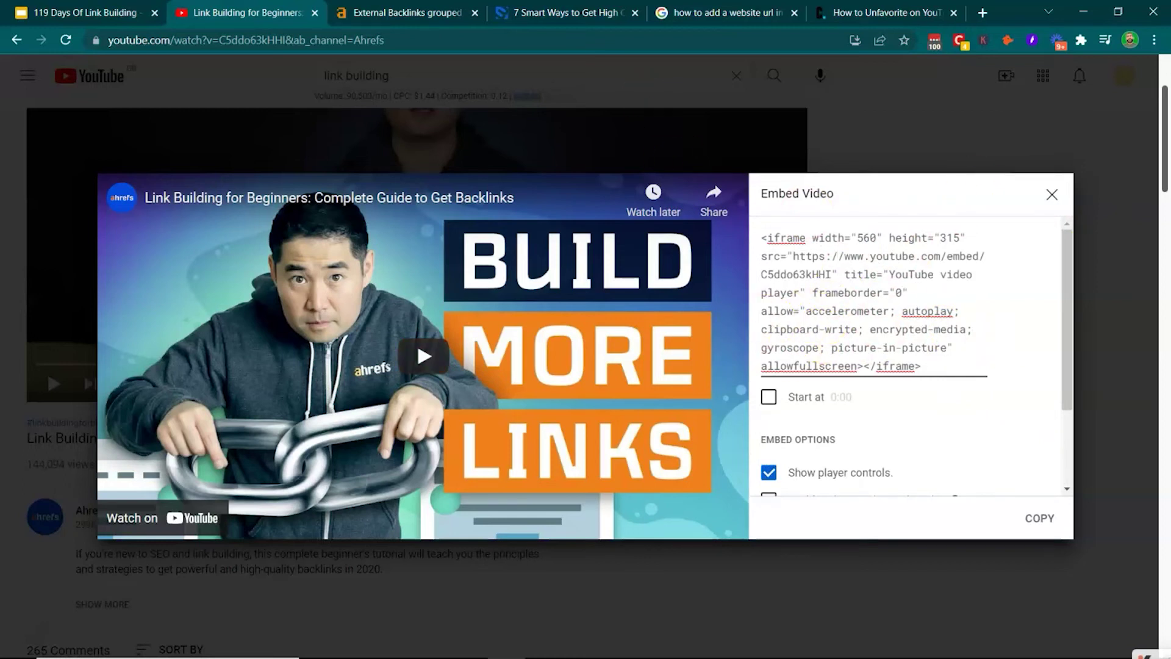
{"action": "key", "text": "ctrl+Tab"}
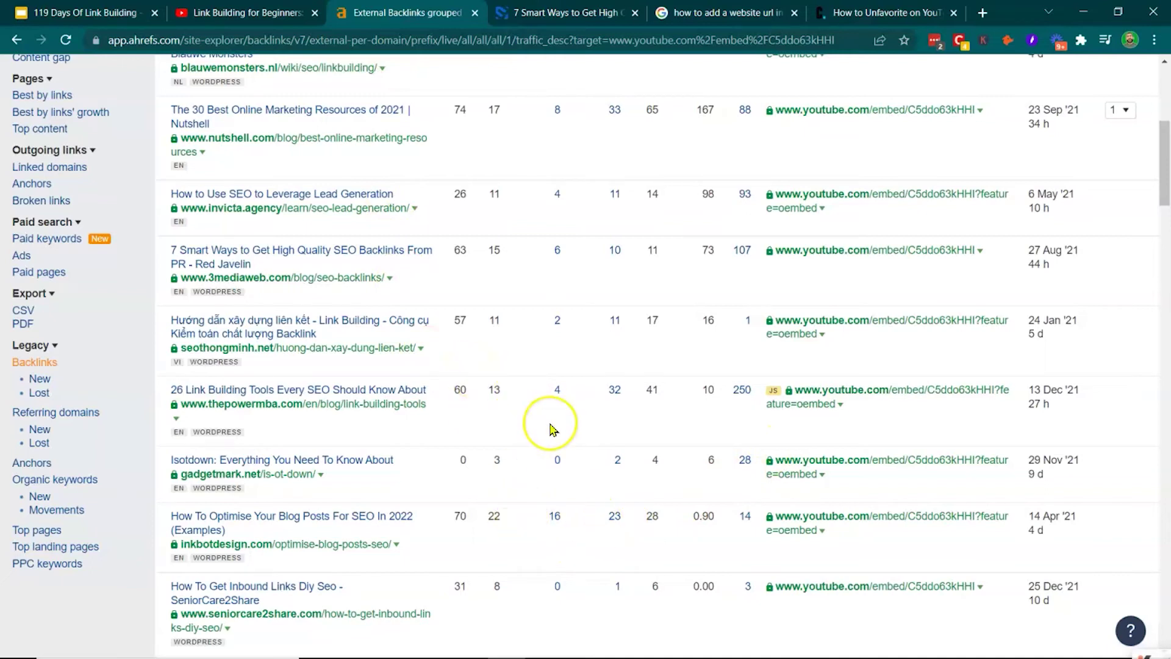
Glance at the Video Embed Link Building slide, then return to YouTube's Embed Video dialog.
{"action": "scroll", "coordinate": [552, 427], "scroll_direction": "up", "scroll_amount": 6}
{"action": "left_click", "coordinate": [104, 13]}
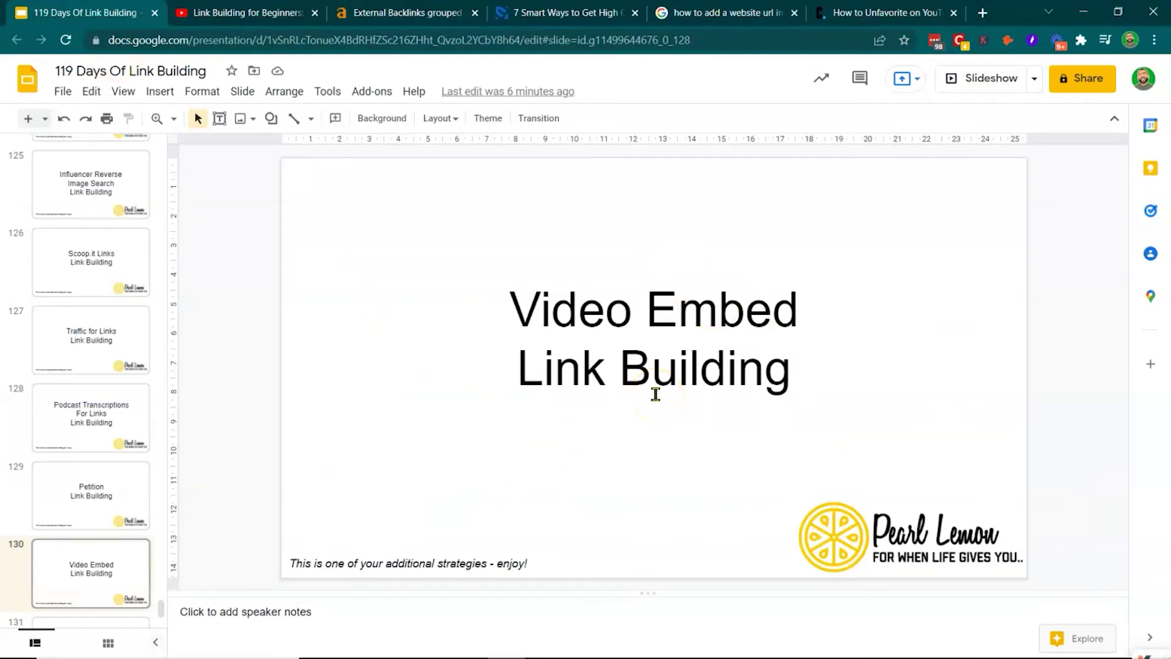
{"action": "left_click", "coordinate": [275, 14]}
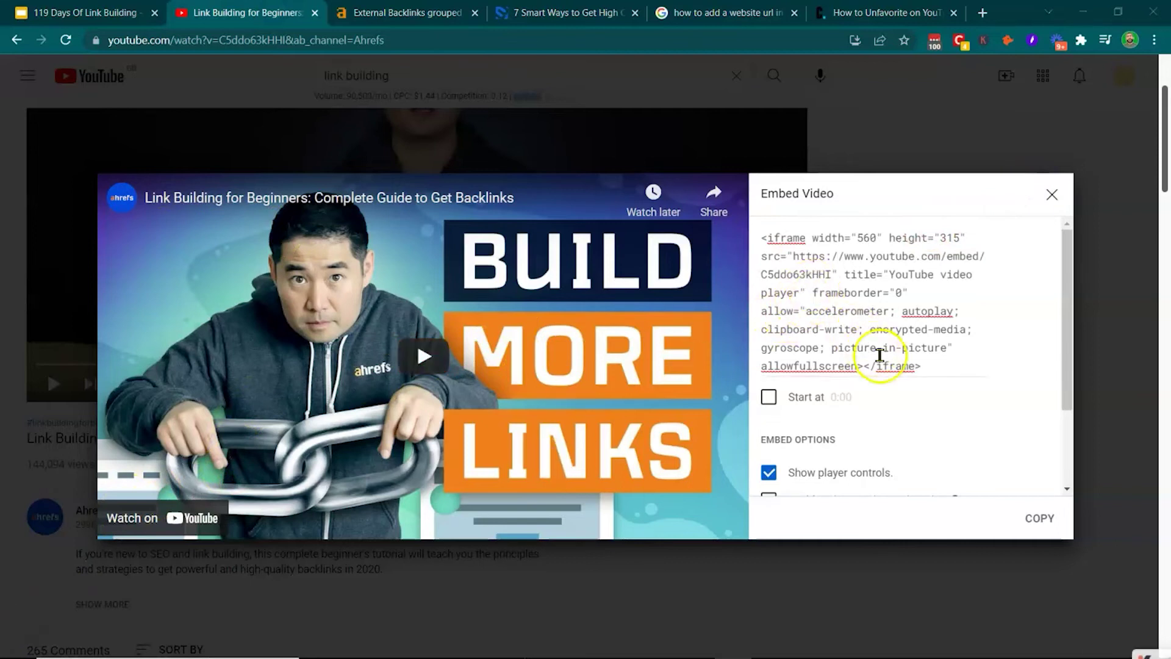
Select and deselect the full iframe embed code and scroll through the embed options.
{"action": "left_click", "coordinate": [859, 366]}
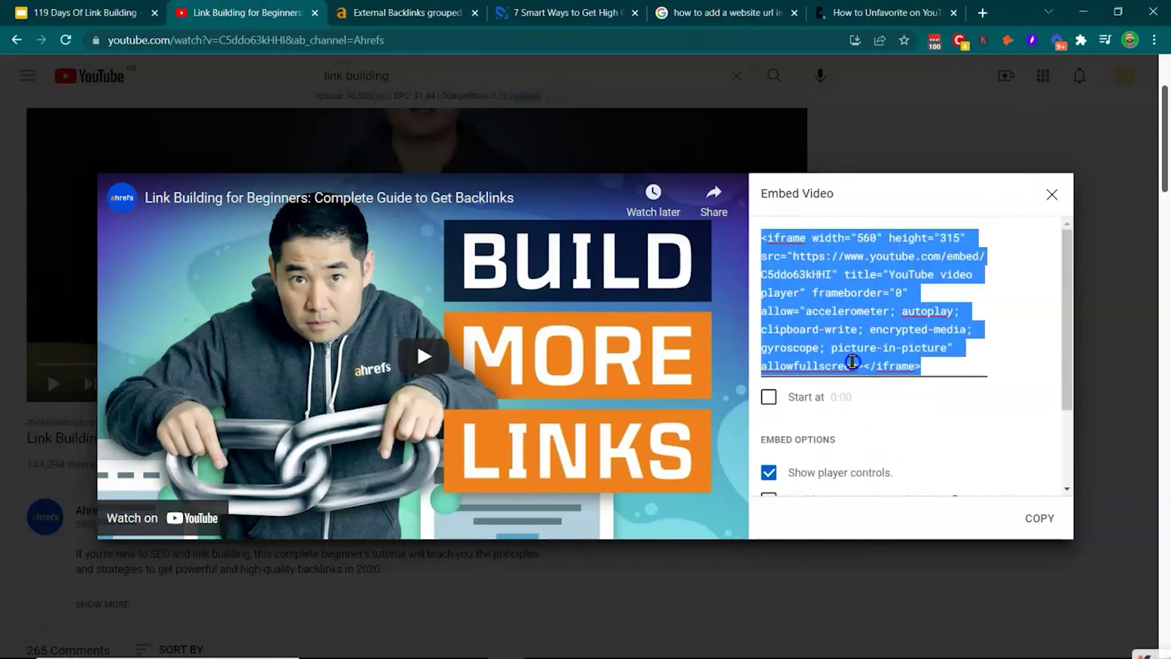
{"action": "left_click", "coordinate": [852, 363]}
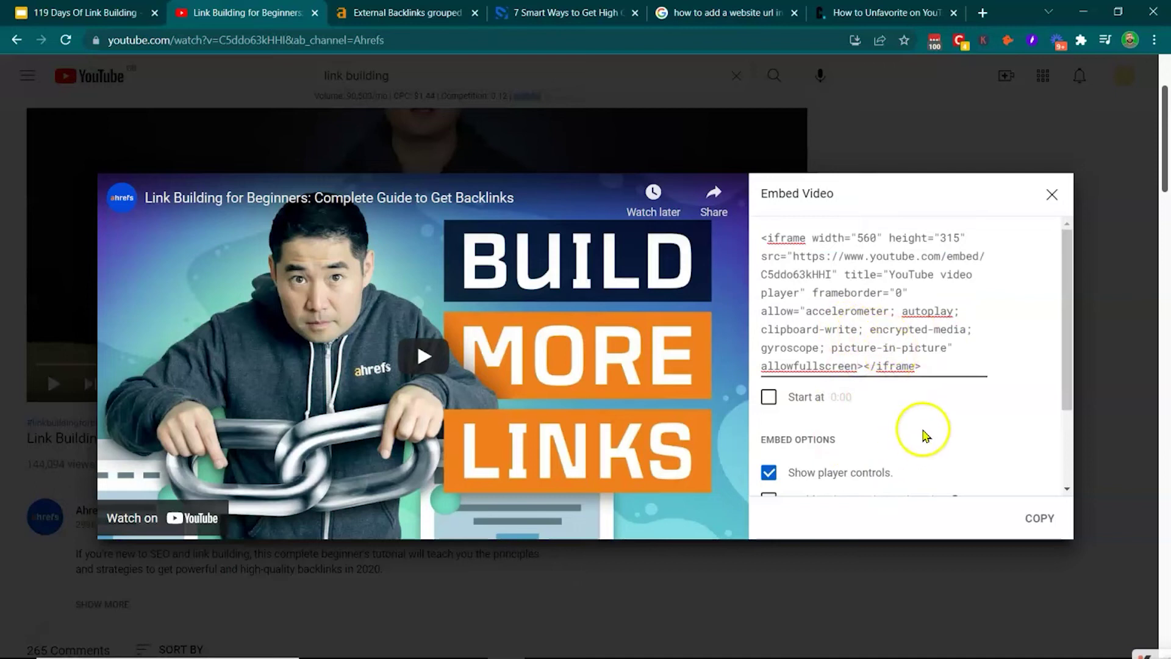
{"action": "scroll", "coordinate": [934, 415], "scroll_direction": "down", "scroll_amount": 2}
{"action": "scroll", "coordinate": [966, 328], "scroll_direction": "up", "scroll_amount": 2}
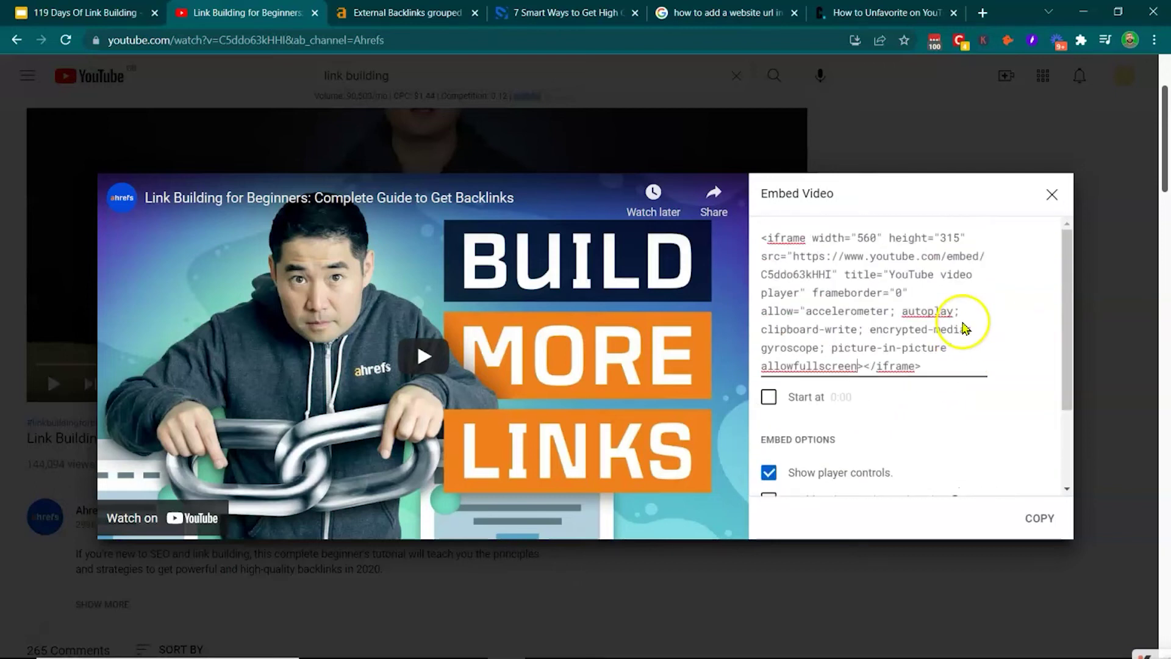
Scroll the Ahrefs Backlinks report and highlight the "582 backlinks from unique domains" count.
{"action": "key", "text": "ctrl+Tab"}
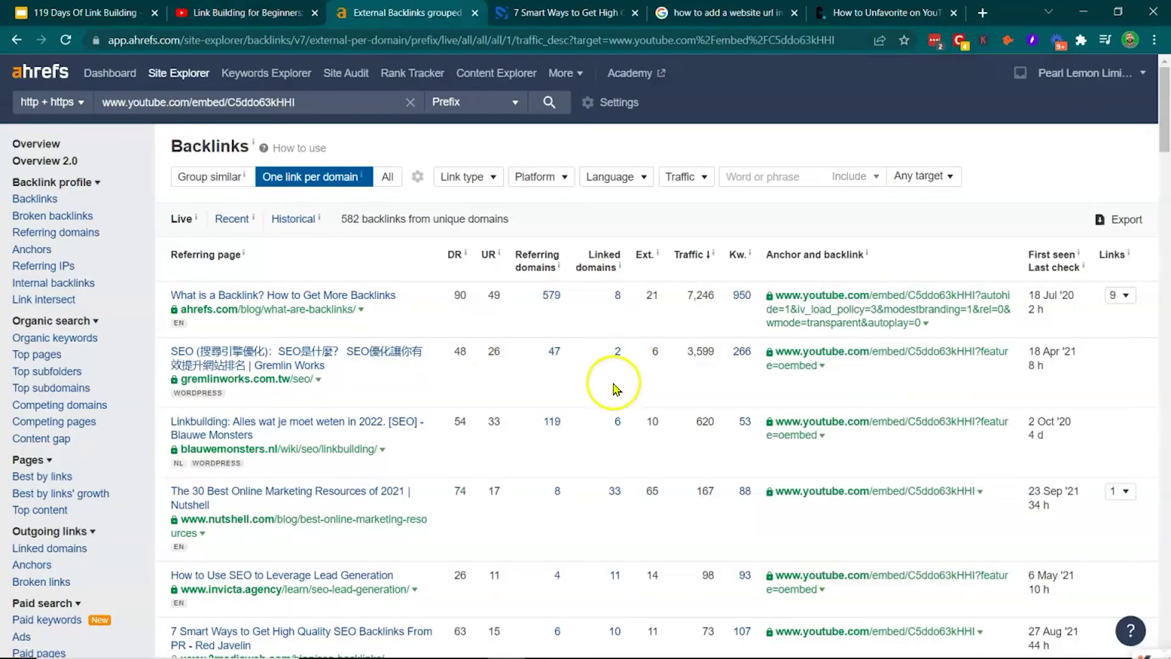
{"action": "scroll", "coordinate": [647, 369], "scroll_direction": "down", "scroll_amount": 10}
{"action": "scroll", "coordinate": [646, 369], "scroll_direction": "down", "scroll_amount": 15}
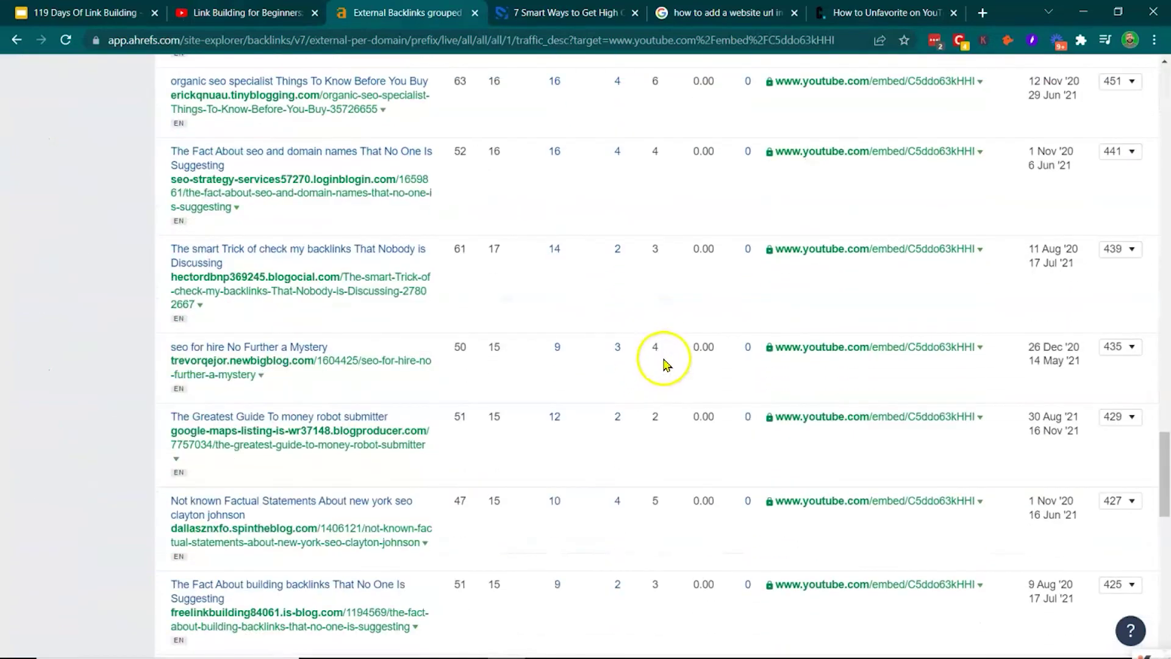
{"action": "scroll", "coordinate": [670, 360], "scroll_direction": "up", "scroll_amount": 20}
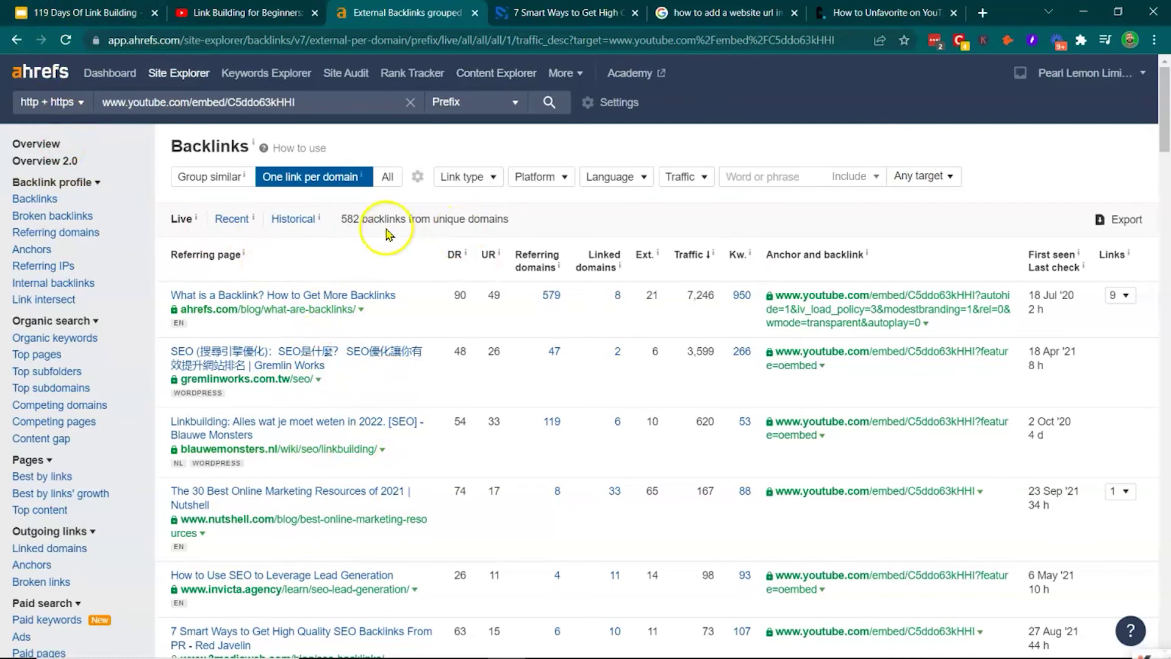
{"action": "left_click_drag", "start_coordinate": [350, 218], "coordinate": [468, 215]}
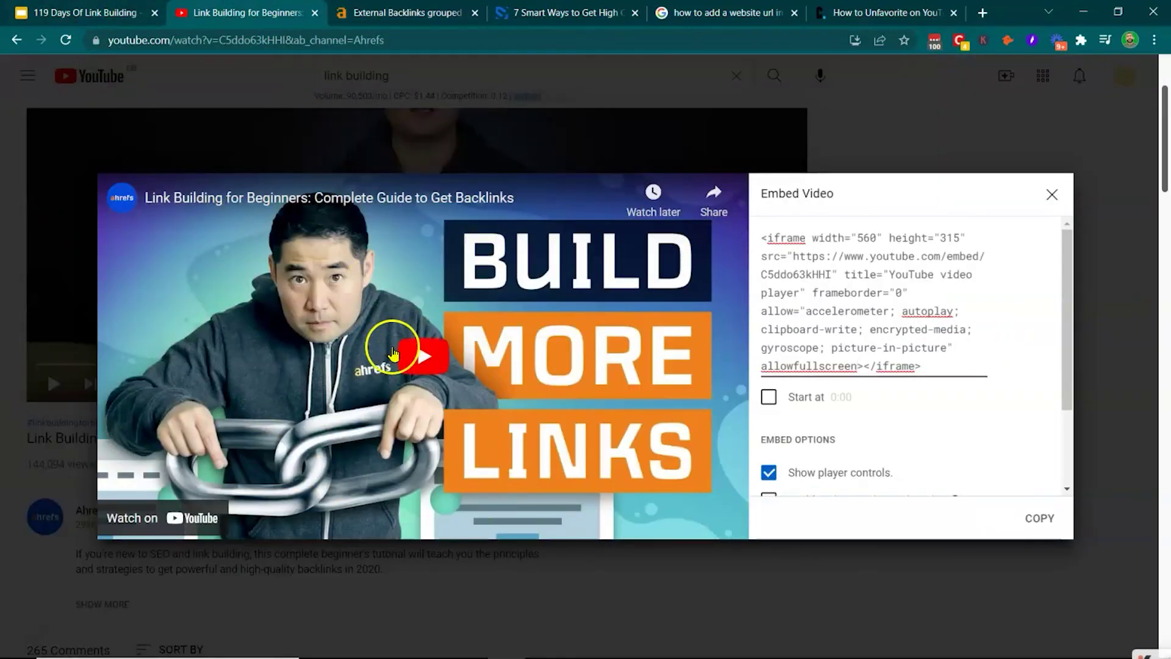
Go back to the Google Slides deck and select slide 130, 'Video Embed Link Building'.
{"action": "key", "text": "ctrl+1"}
{"action": "left_click", "coordinate": [562, 463]}
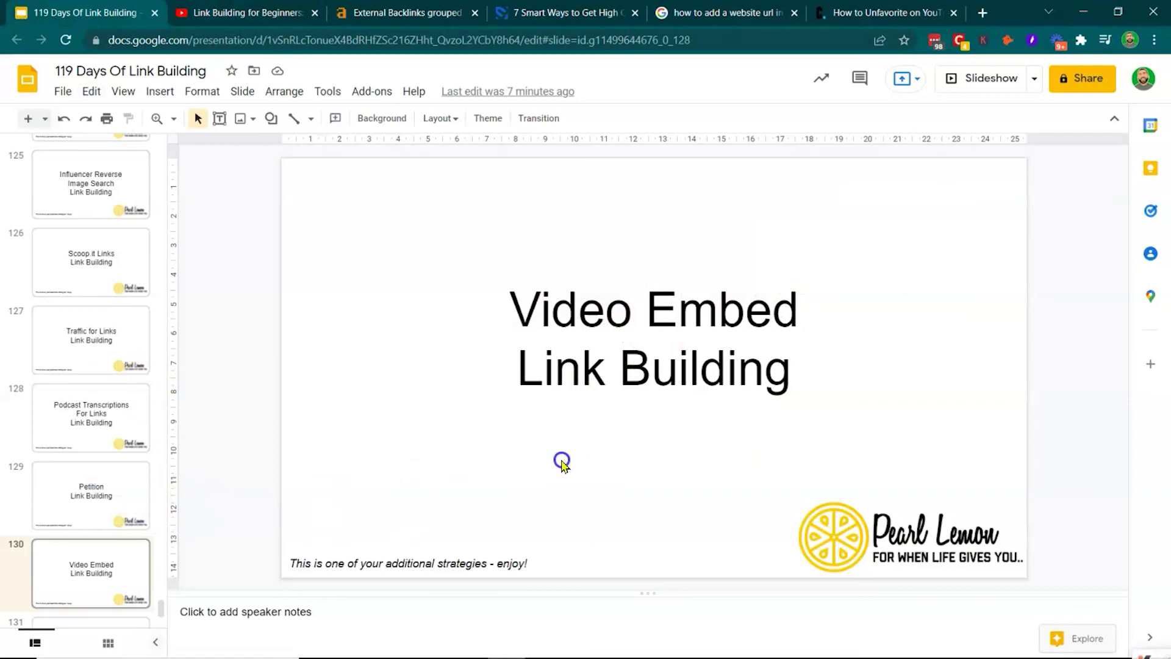
{"action": "left_click", "coordinate": [142, 538]}
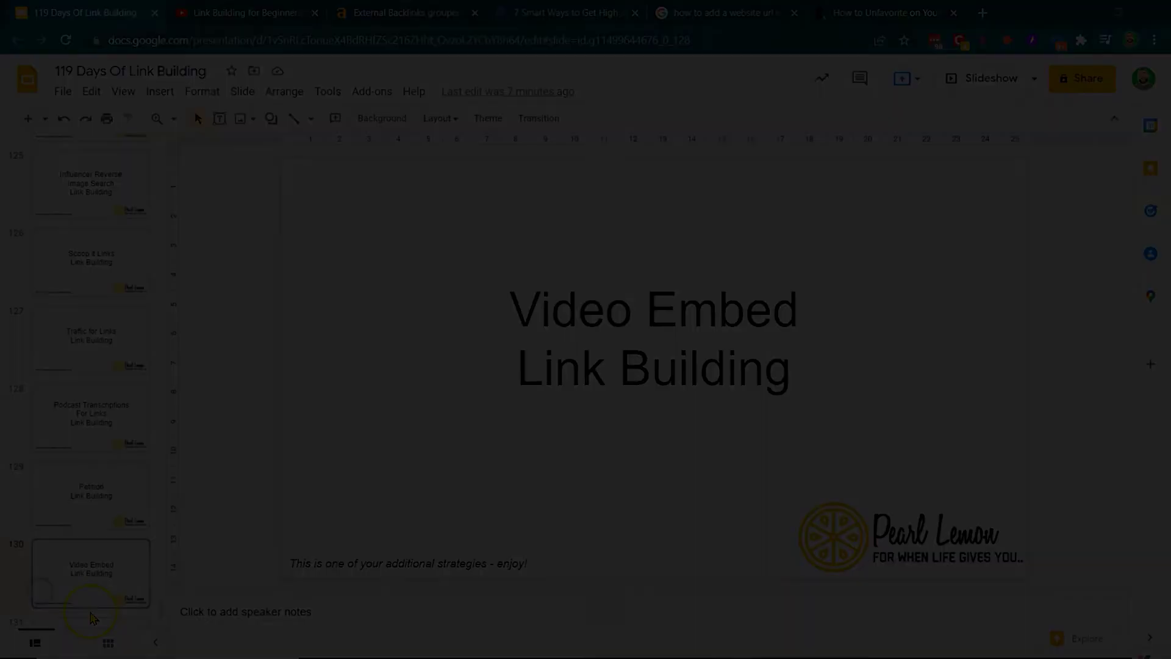